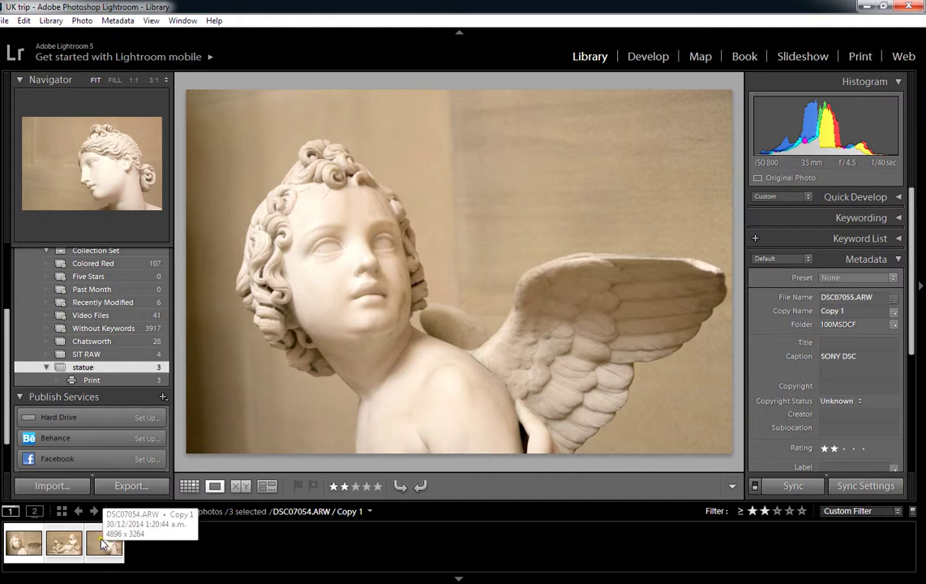
# Open the three selected statue photos in Photoshop as layers using Edit In > Open as Layers.
pyautogui.rightClick(98, 545)
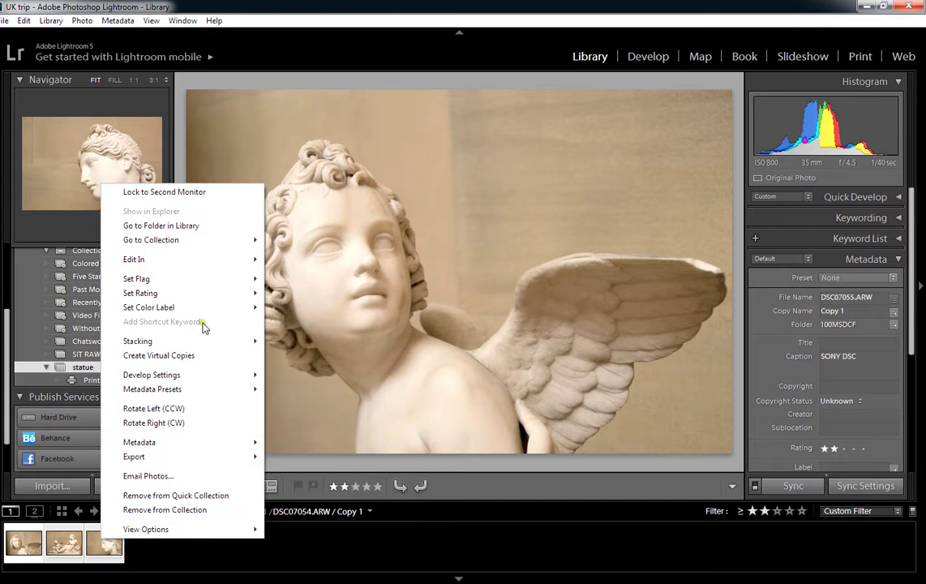
pyautogui.moveTo(206, 260)
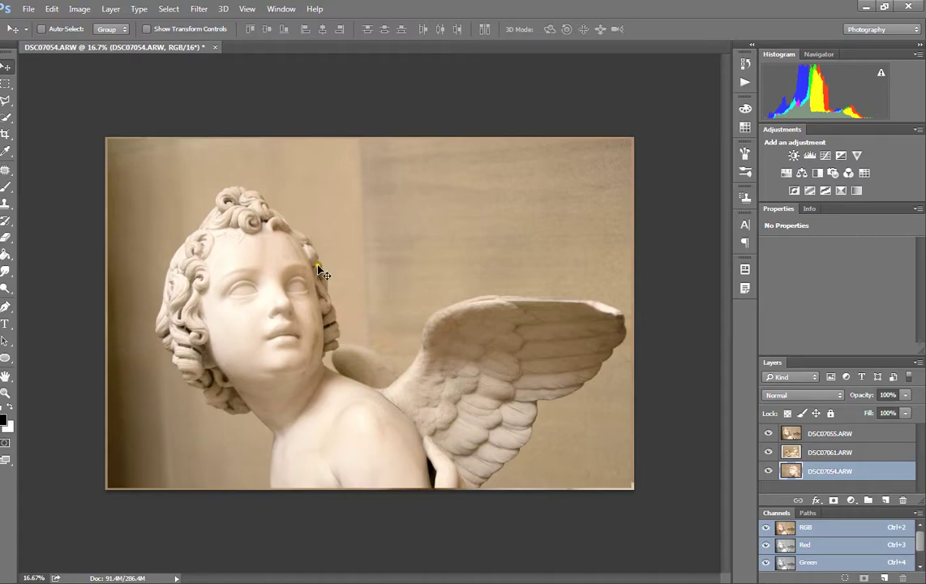
# Hide the DSC07055 and DSC07054 layers, leaving only DSC07061's reclining statue visible.
pyautogui.click(823, 453)
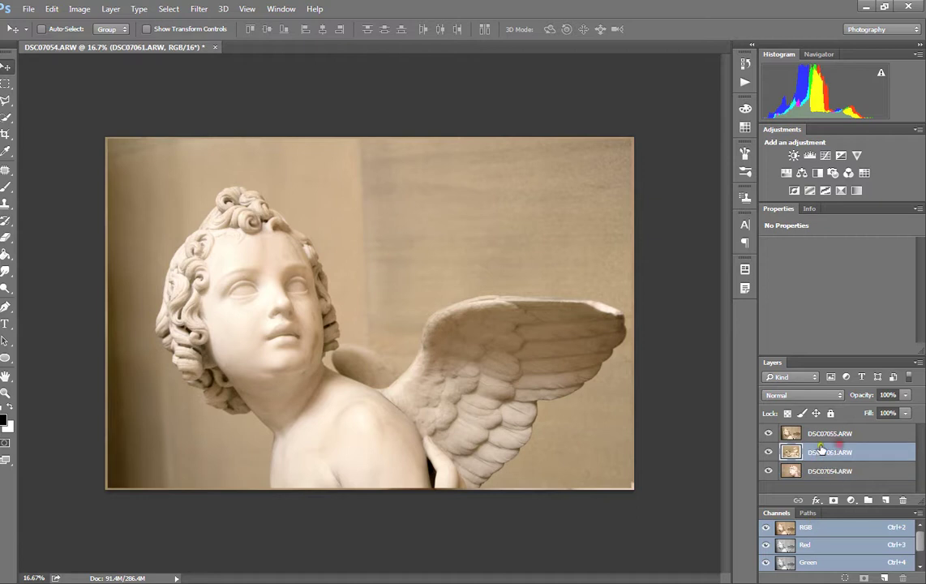
pyautogui.click(768, 433)
pyautogui.click(771, 453)
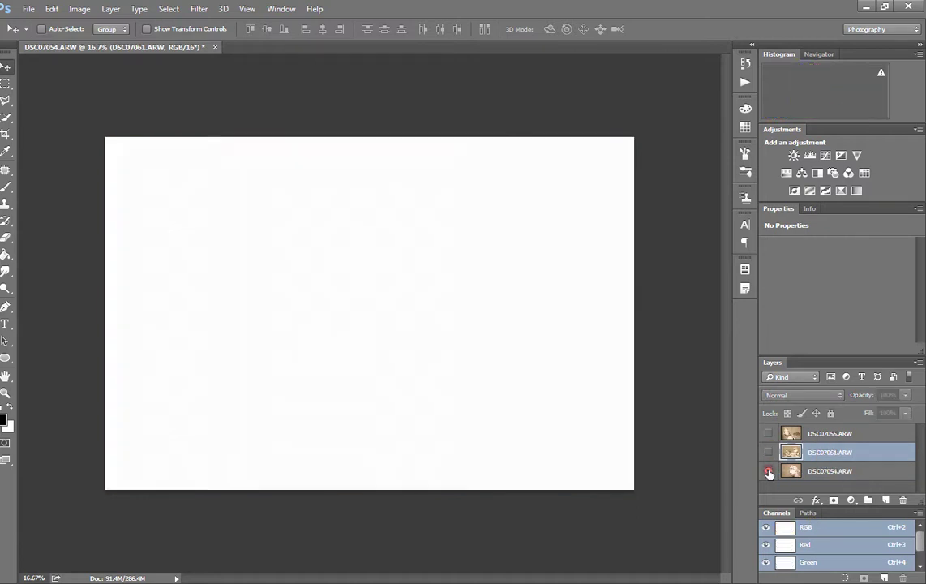
pyautogui.click(768, 434)
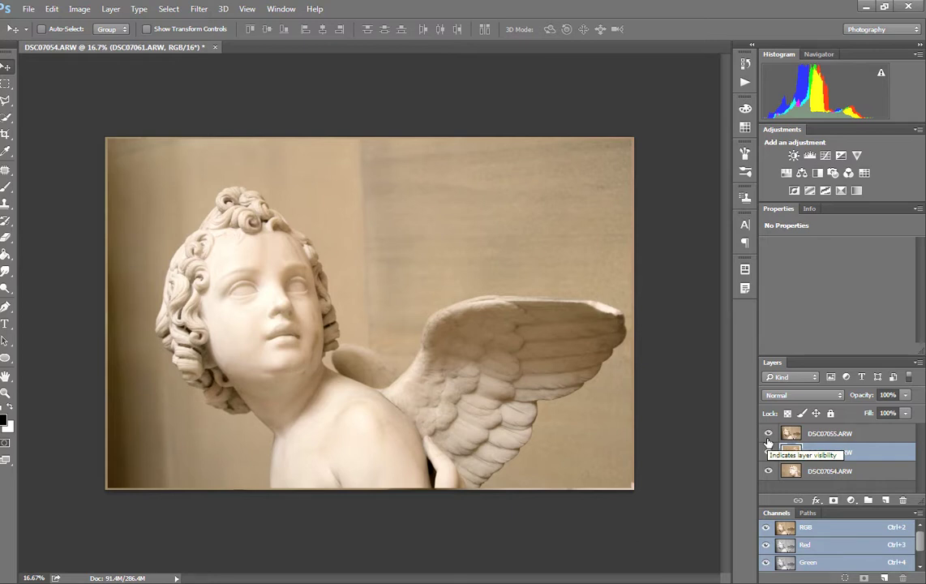
pyautogui.click(768, 471)
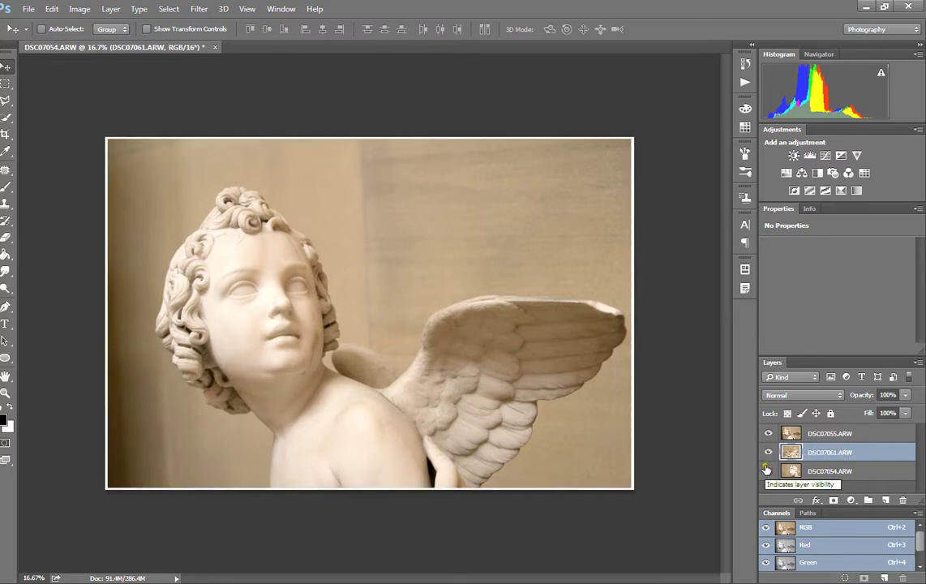
pyautogui.click(768, 453)
pyautogui.click(768, 433)
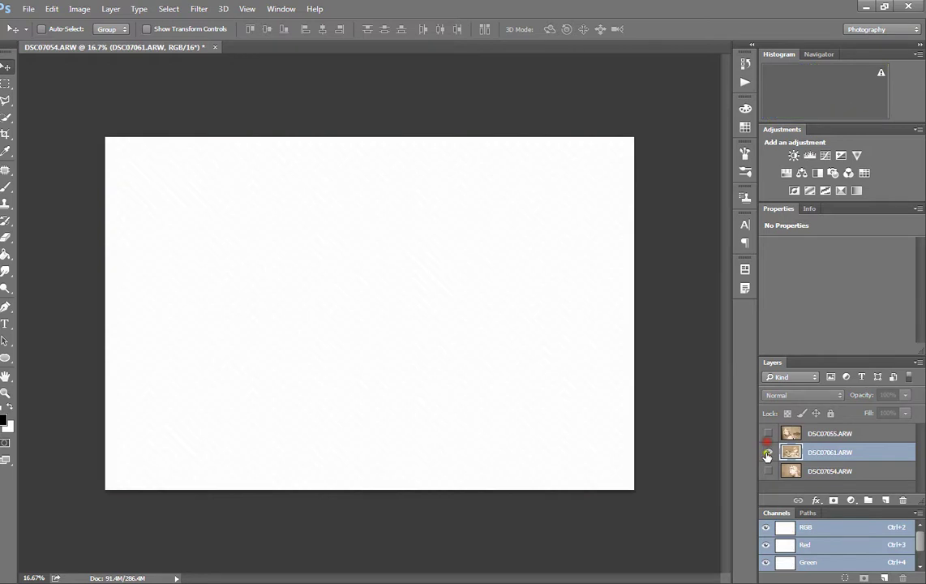
pyautogui.click(768, 452)
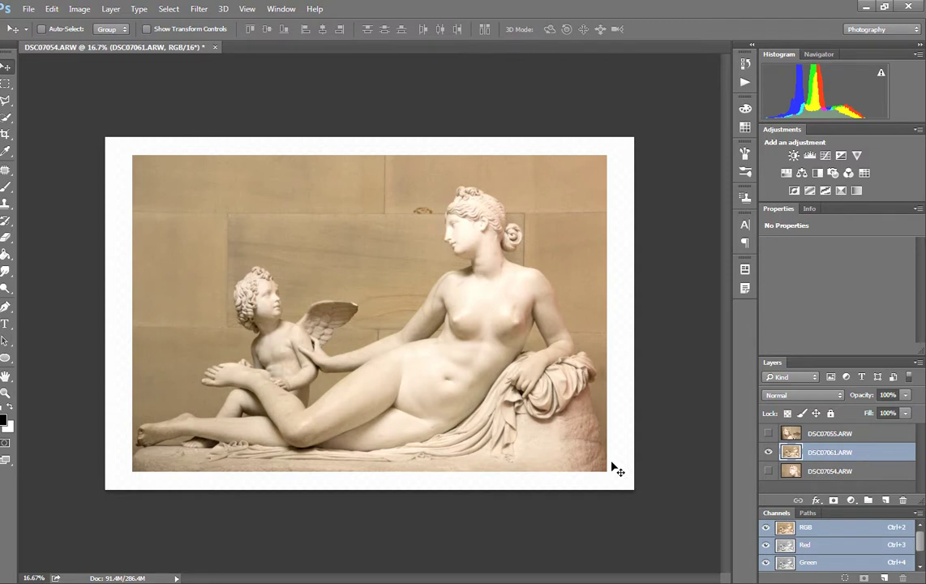
# Turn the DSC07055 cherub layer's visibility back on.
pyautogui.click(768, 433)
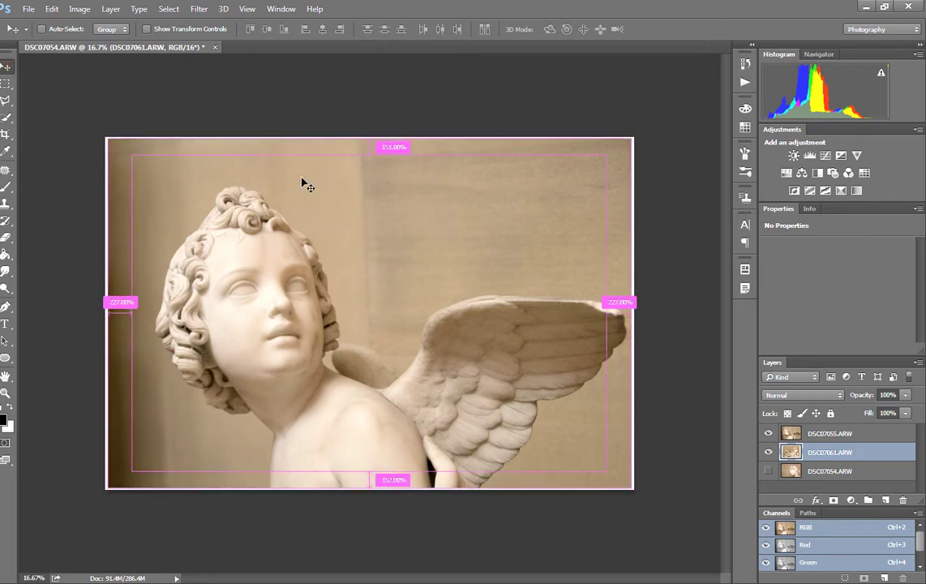
pyautogui.hotkey('ctrl', 't')
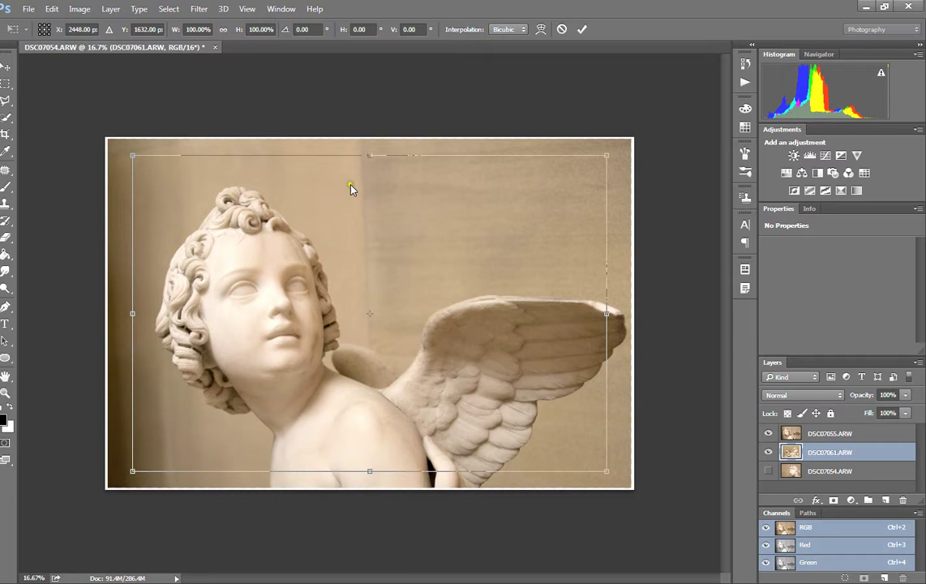
pyautogui.click(562, 31)
# Scale the DSC07055 cherub photo down to about 90% and commit the transform.
pyautogui.click(835, 434)
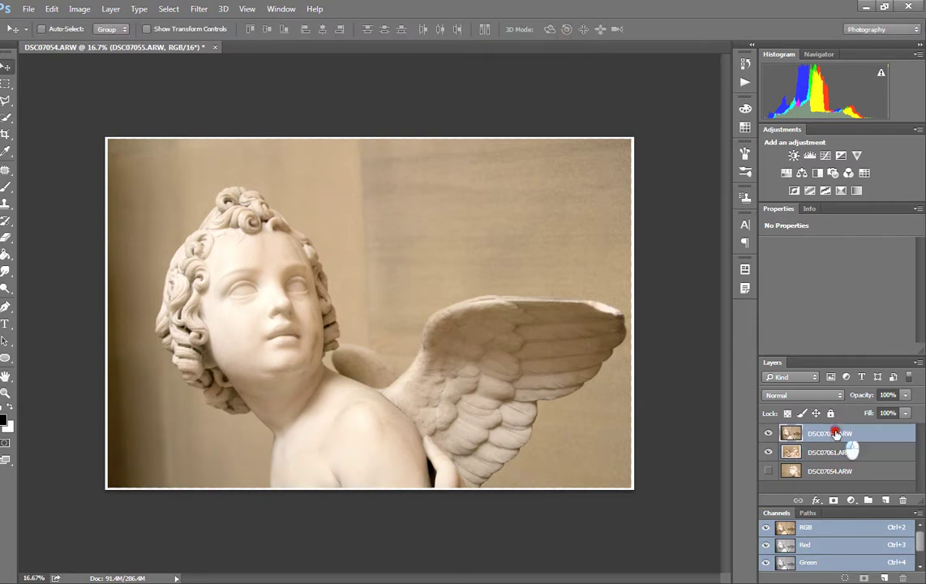
pyautogui.hotkey('ctrl', 't')
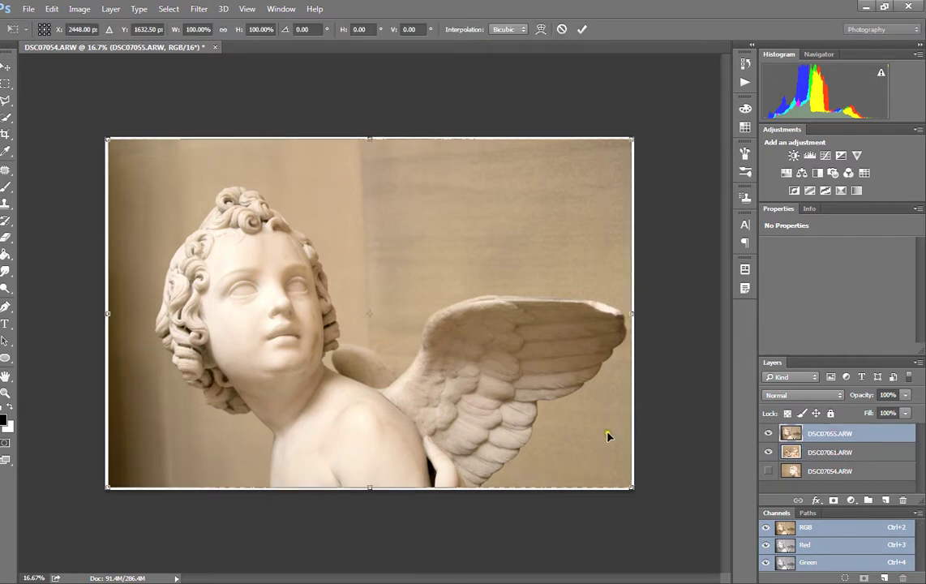
pyautogui.moveTo(631, 487); pyautogui.dragTo(618, 456)
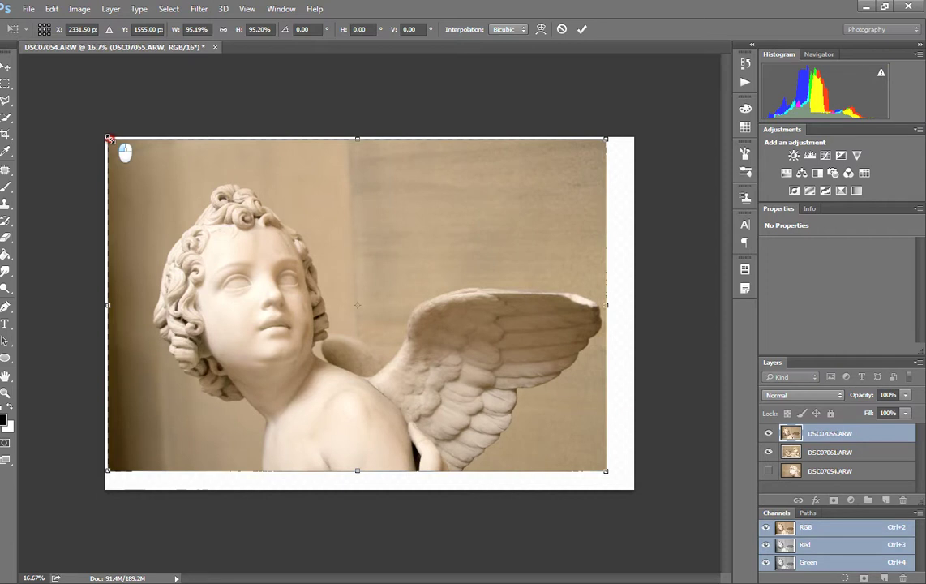
pyautogui.moveTo(110, 138); pyautogui.dragTo(133, 154)
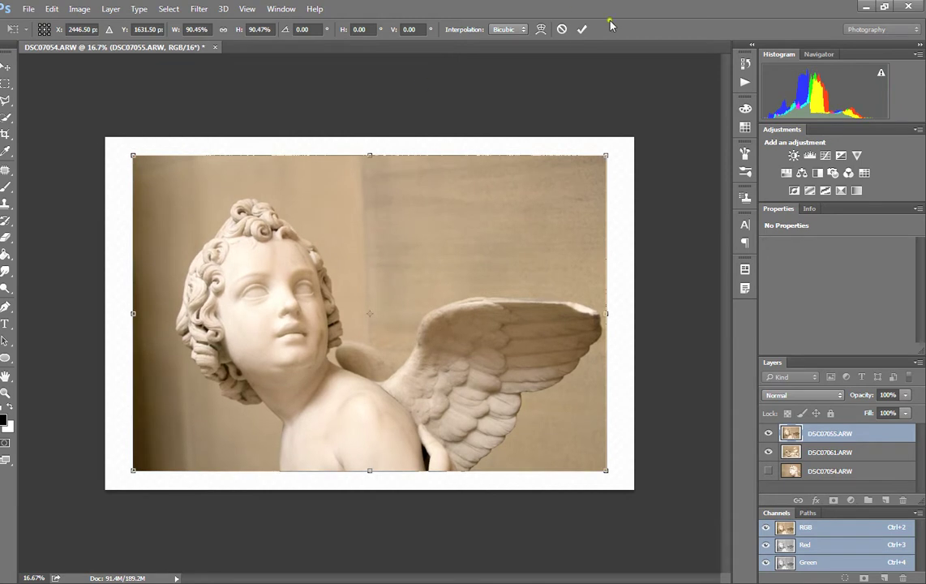
pyautogui.click(582, 29)
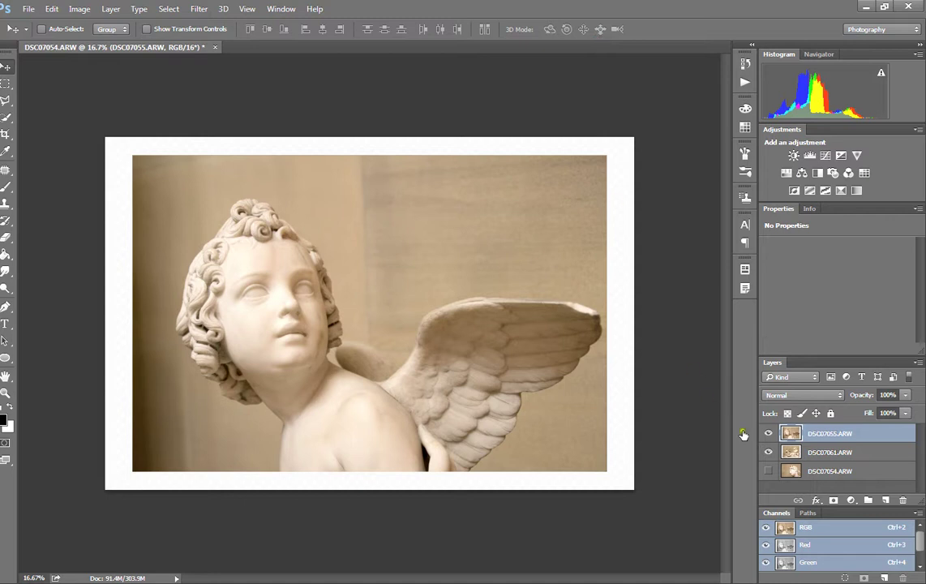
pyautogui.click(830, 470)
# Make DSC07054 visible and move the woman's head photo to the top of the stack.
pyautogui.click(767, 470)
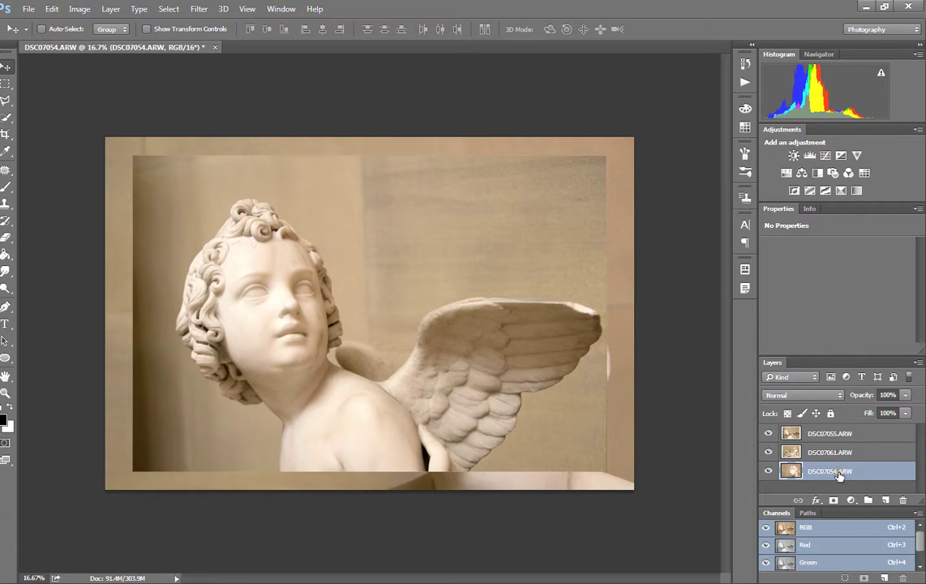
pyautogui.moveTo(839, 475); pyautogui.dragTo(847, 429)
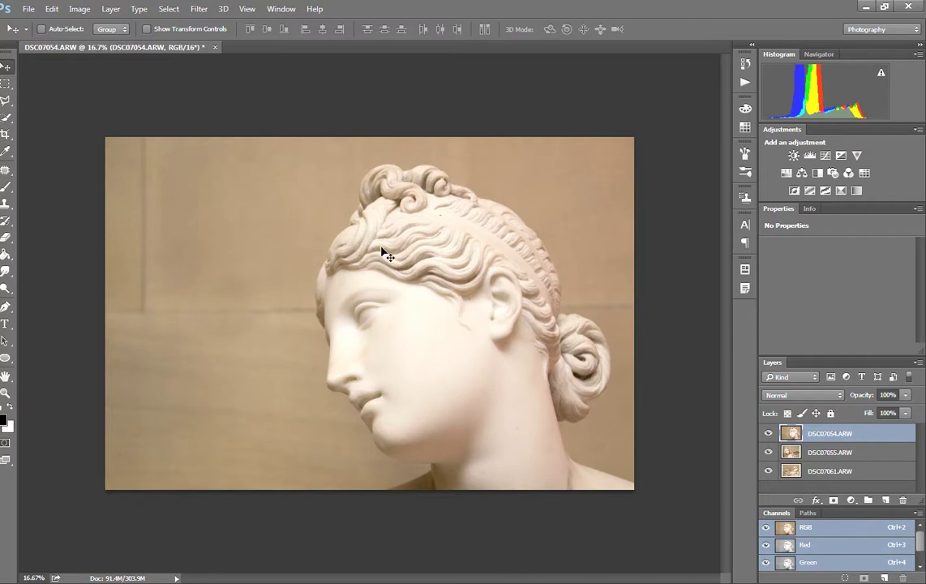
pyautogui.hotkey('ctrl', 'a')
pyautogui.hotkey('ctrl', 't')
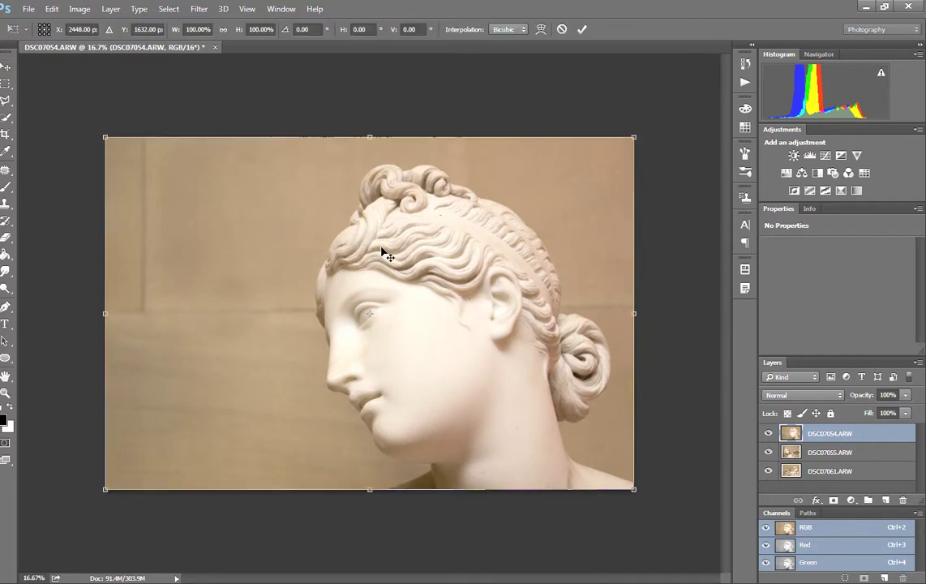
pyautogui.click(105, 139)
pyautogui.moveTo(106, 139); pyautogui.dragTo(95, 258)
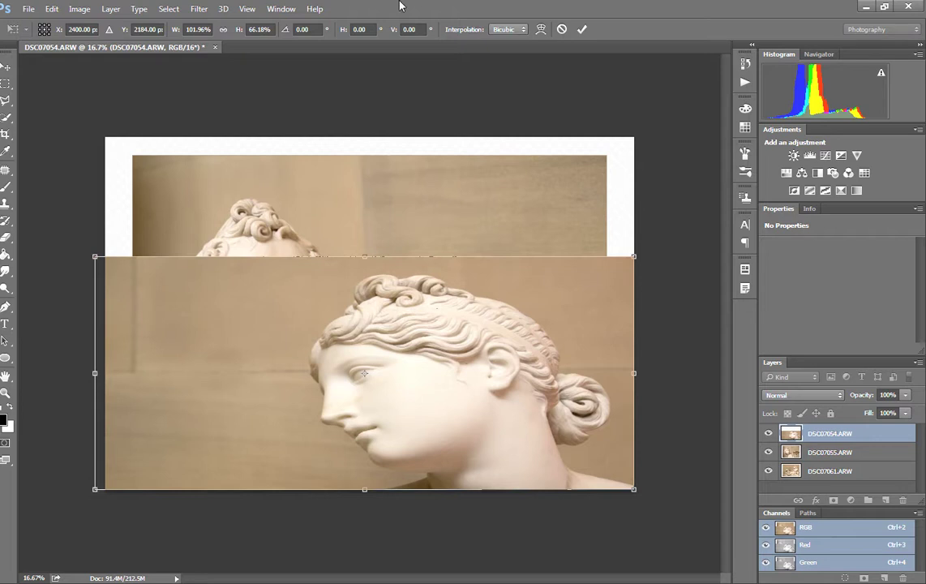
pyautogui.click(561, 30)
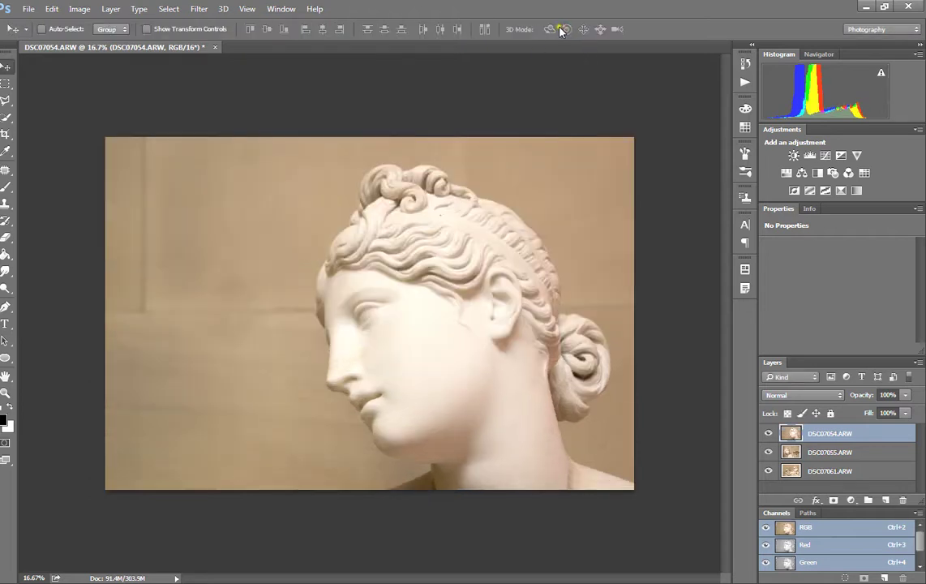
# Scale the woman's head photo to about 89.56% and apply the transform.
pyautogui.hotkey('ctrl', 't')
pyautogui.moveTo(98, 136); pyautogui.dragTo(133, 145)
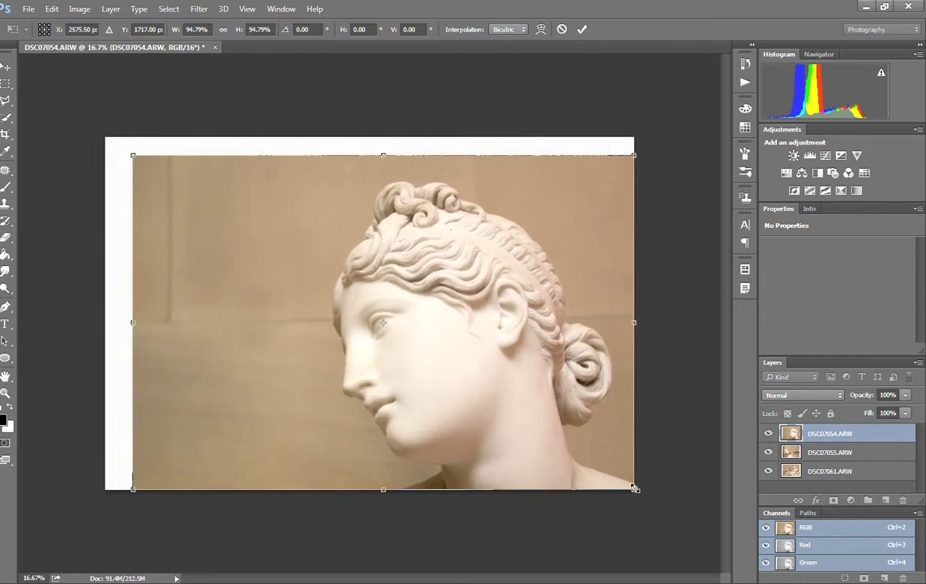
pyautogui.moveTo(633, 489); pyautogui.dragTo(611, 462)
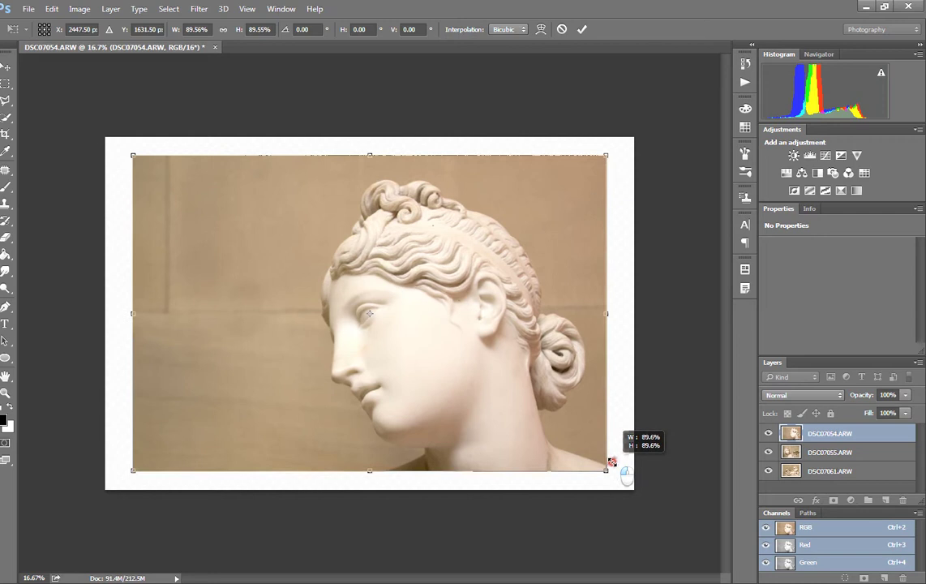
pyautogui.moveTo(611, 461); pyautogui.dragTo(611, 461)
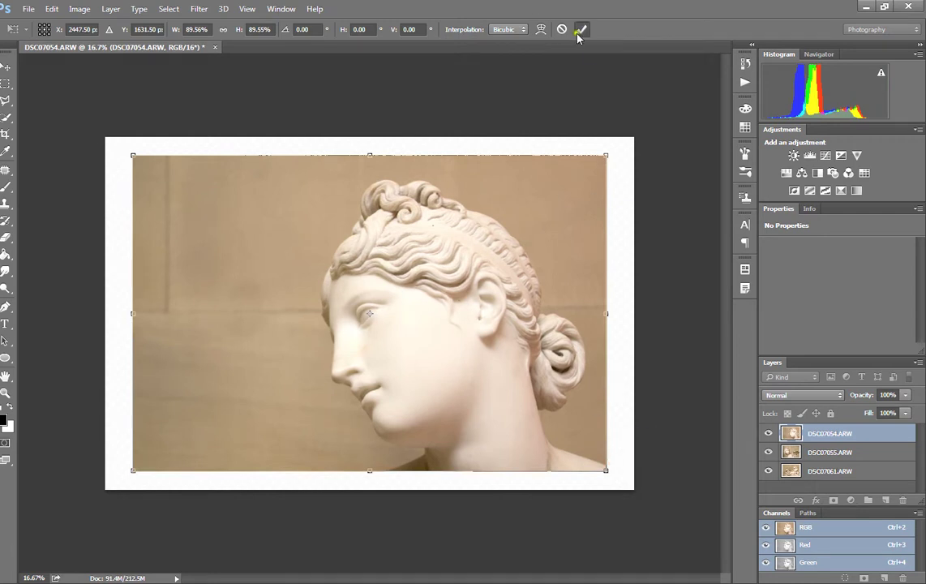
pyautogui.press('Return')
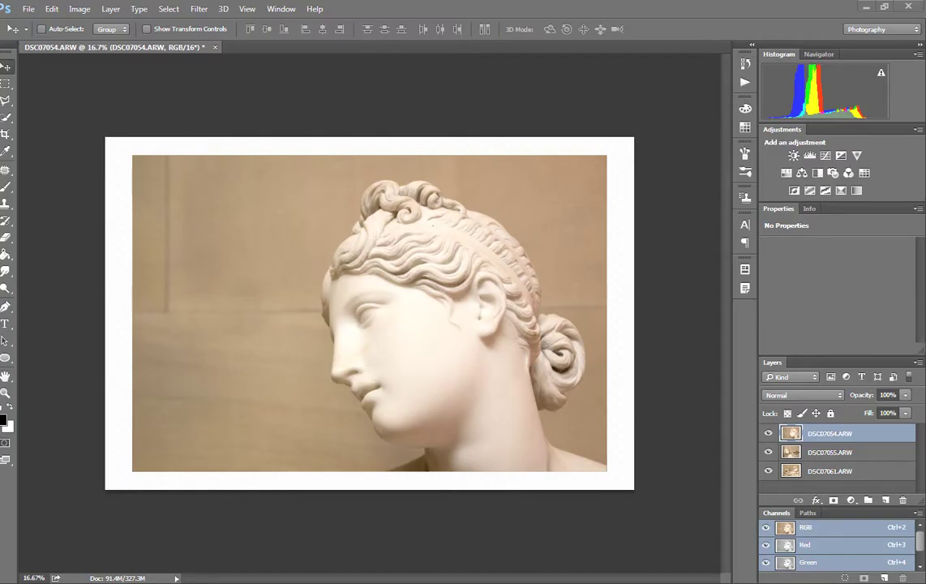
pyautogui.click(848, 470)
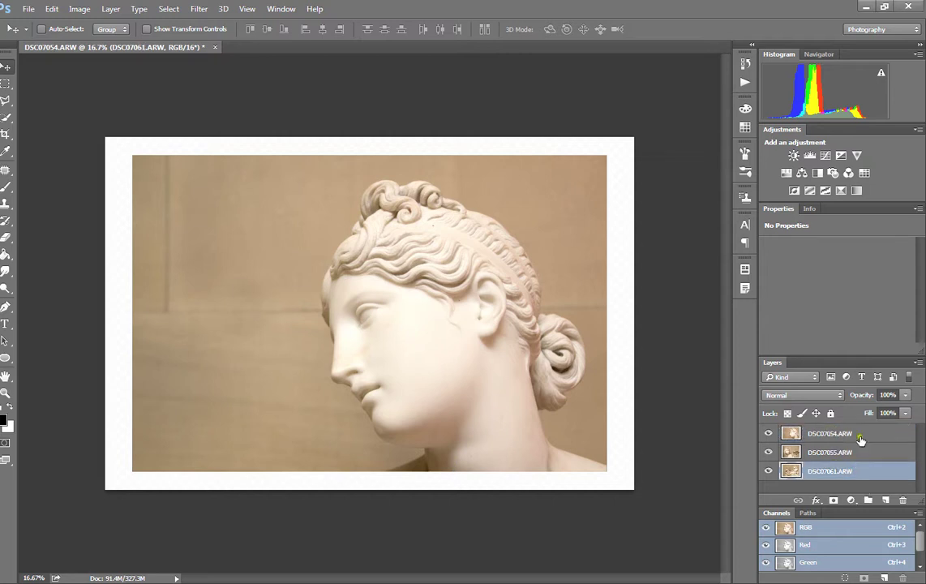
# Scale all three photo layers together to 34.29% toward the canvas's top-left corner.
pyautogui.click(860, 471)
pyautogui.keyDown('shift'); pyautogui.click(859, 435); pyautogui.keyUp('shift')
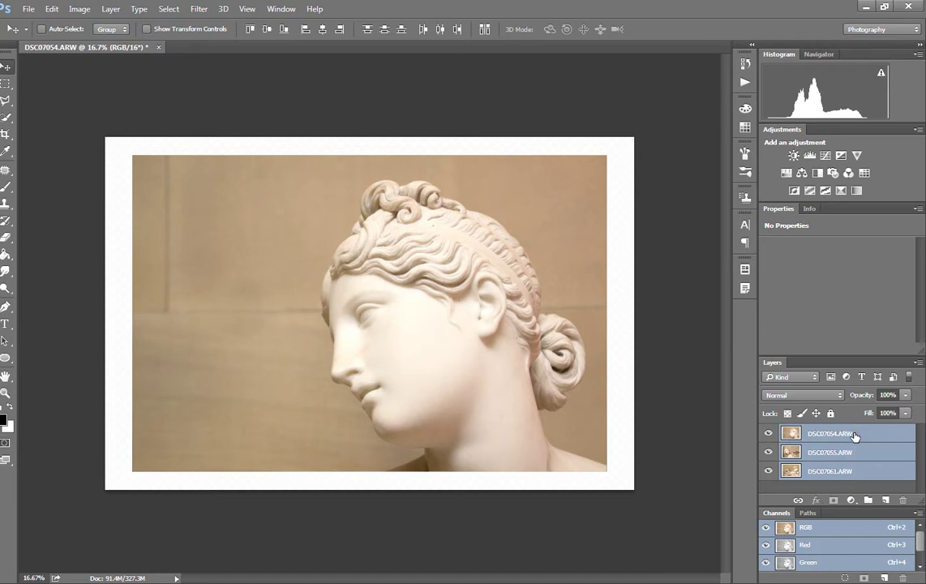
pyautogui.hotkey('ctrl', 't')
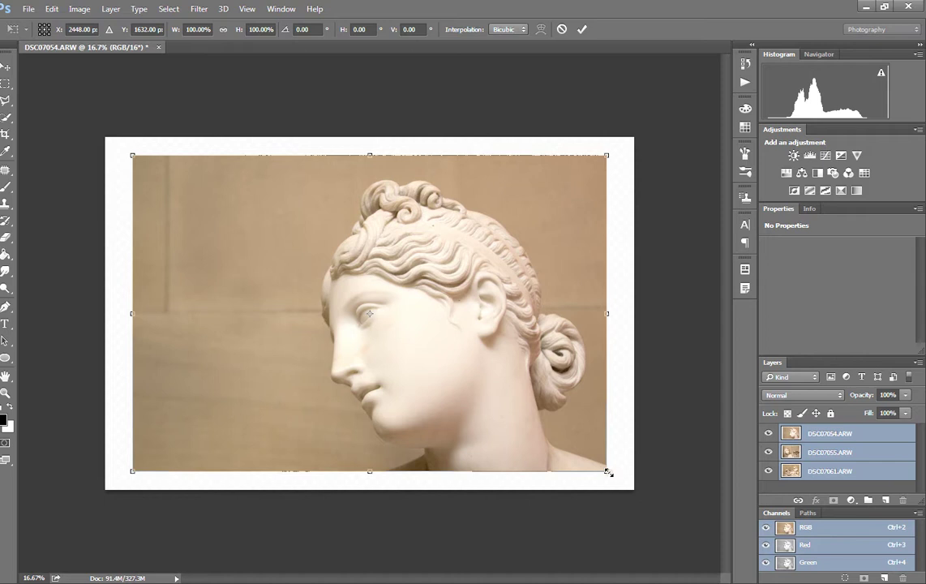
pyautogui.moveTo(608, 472); pyautogui.dragTo(297, 261)
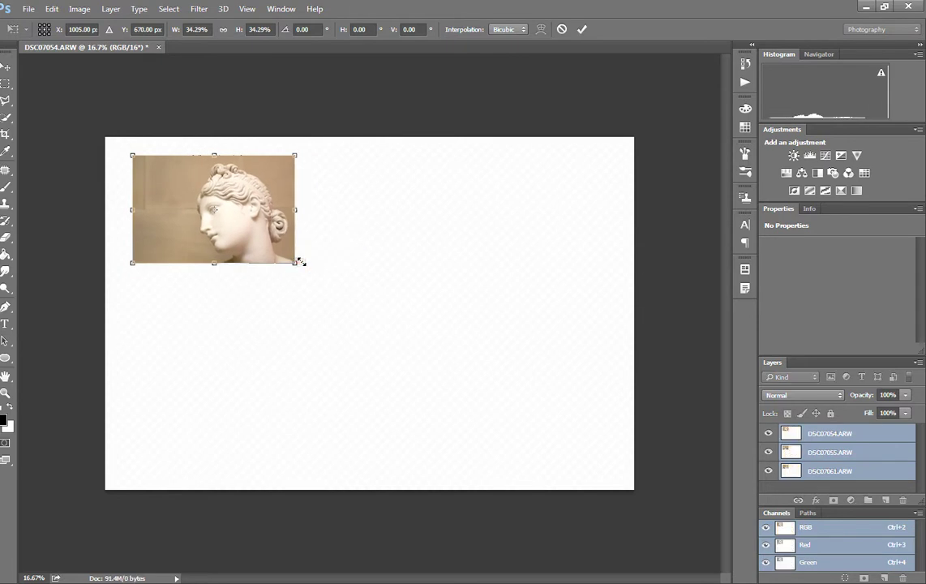
pyautogui.click(581, 29)
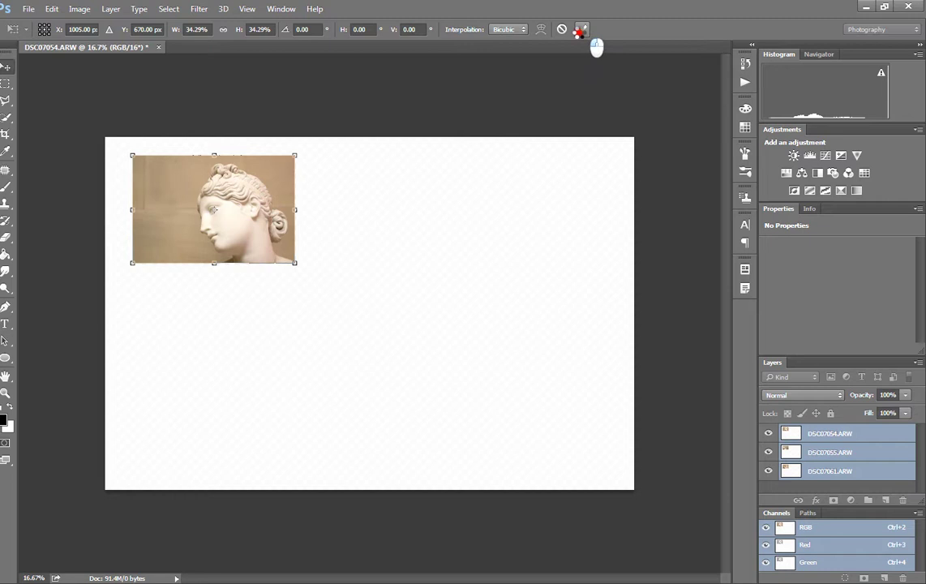
pyautogui.click(580, 29)
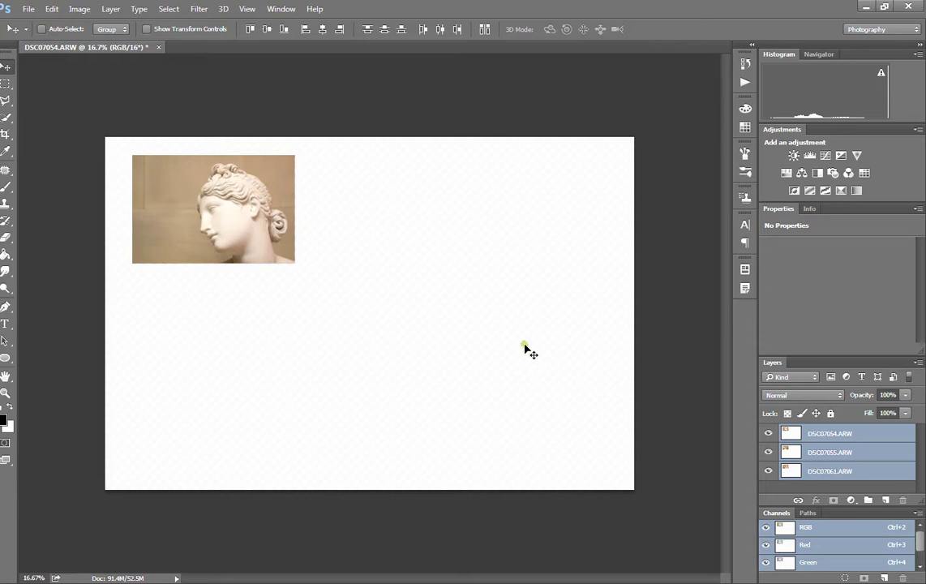
# Move the woman's-head photo to the right and the reclining-figure photo to the middle.
pyautogui.click(848, 433)
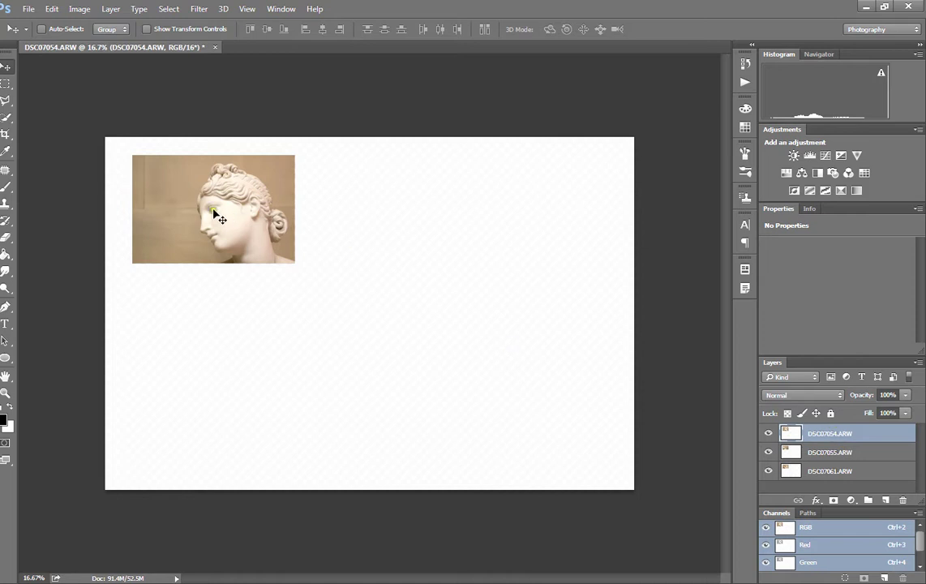
pyautogui.moveTo(195, 192); pyautogui.dragTo(528, 212)
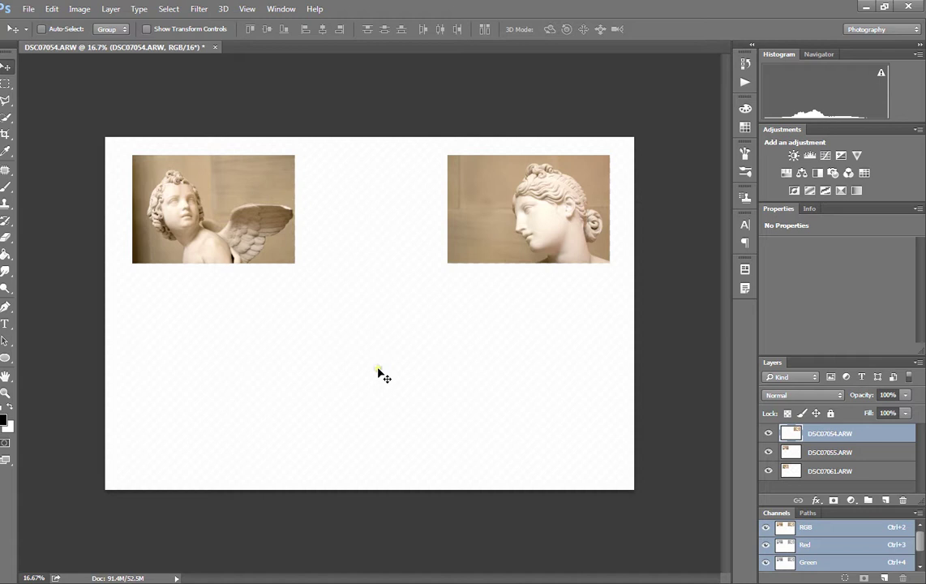
pyautogui.click(830, 452)
pyautogui.click(829, 470)
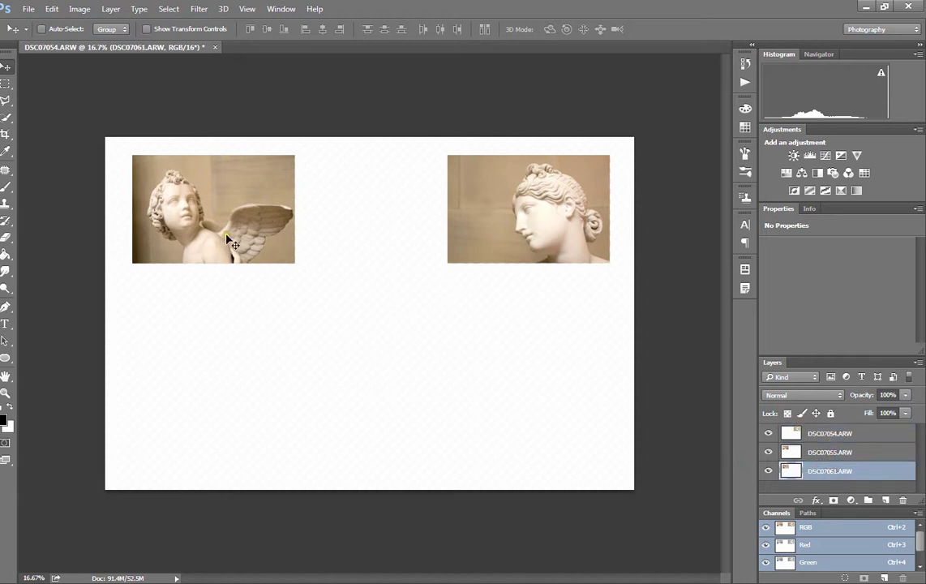
pyautogui.moveTo(202, 214); pyautogui.dragTo(374, 234)
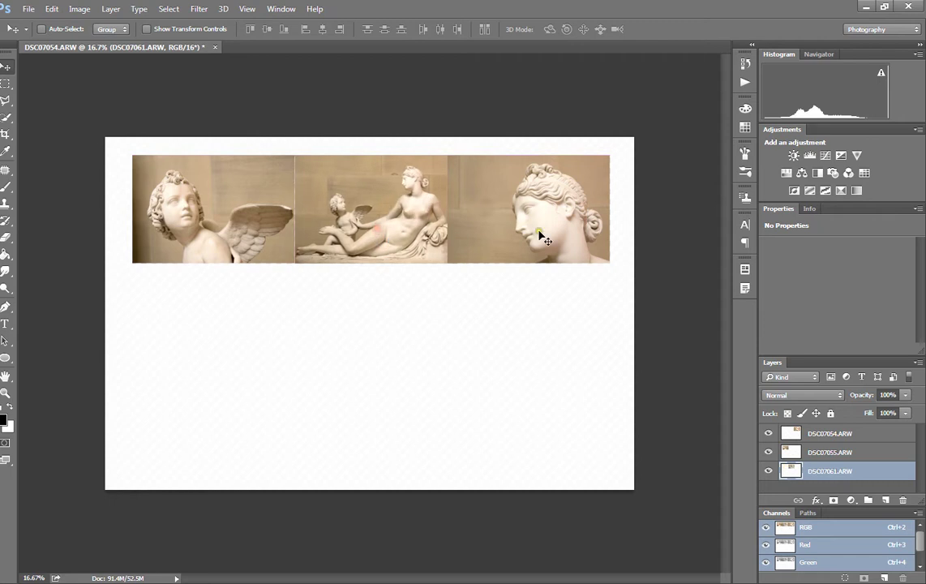
# Shift the cupid photo slightly left and the head photo right to even the gaps.
pyautogui.click(843, 433)
pyautogui.click(833, 452)
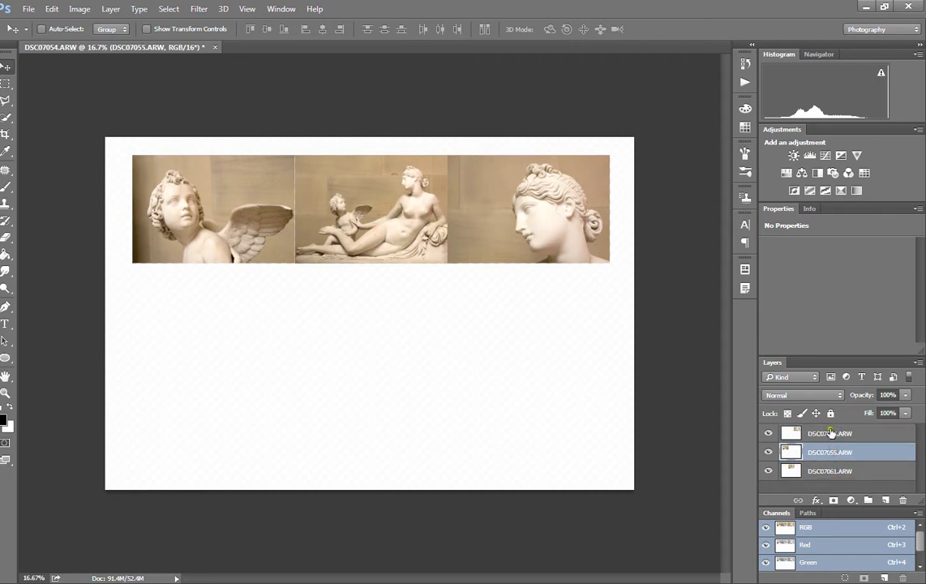
pyautogui.moveTo(215, 227); pyautogui.dragTo(205, 226)
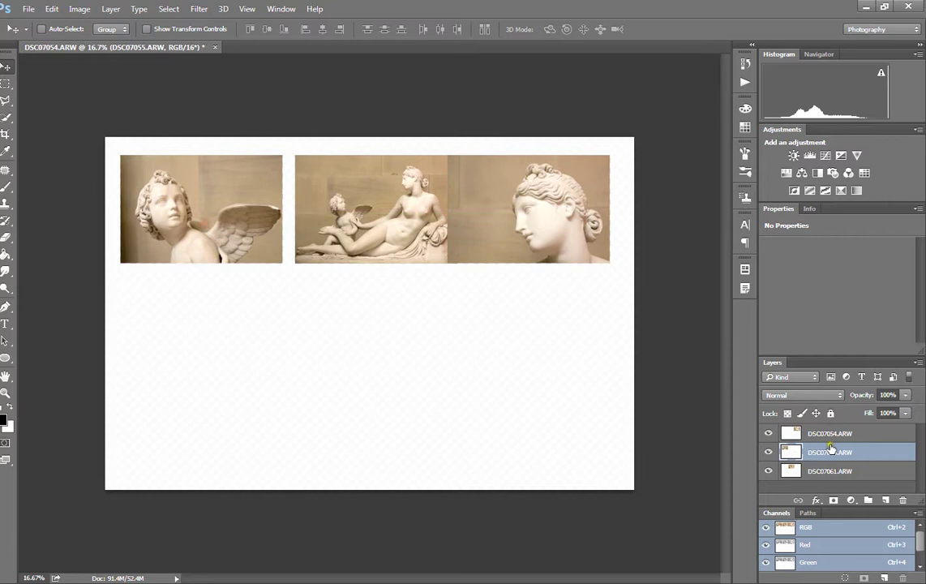
pyautogui.click(846, 433)
pyautogui.moveTo(534, 248)
pyautogui.mouseDown()
pyautogui.moveTo(539, 235)
pyautogui.moveTo(549, 239)
pyautogui.mouseUp()
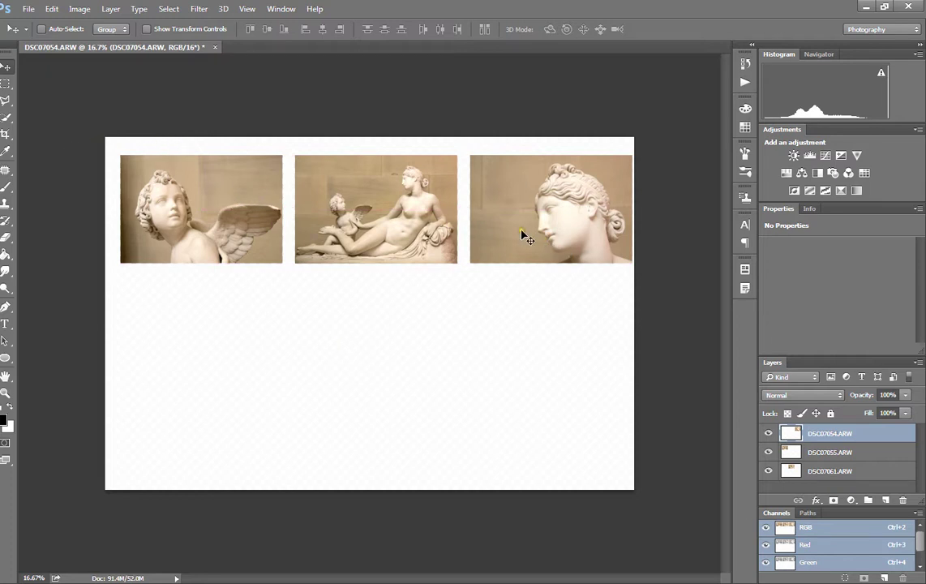
# Select all three photos and lower the row slightly on the canvas.
pyautogui.keyDown('shift'); pyautogui.click(853, 471); pyautogui.keyUp('shift')
pyautogui.moveTo(533, 173); pyautogui.dragTo(526, 178)
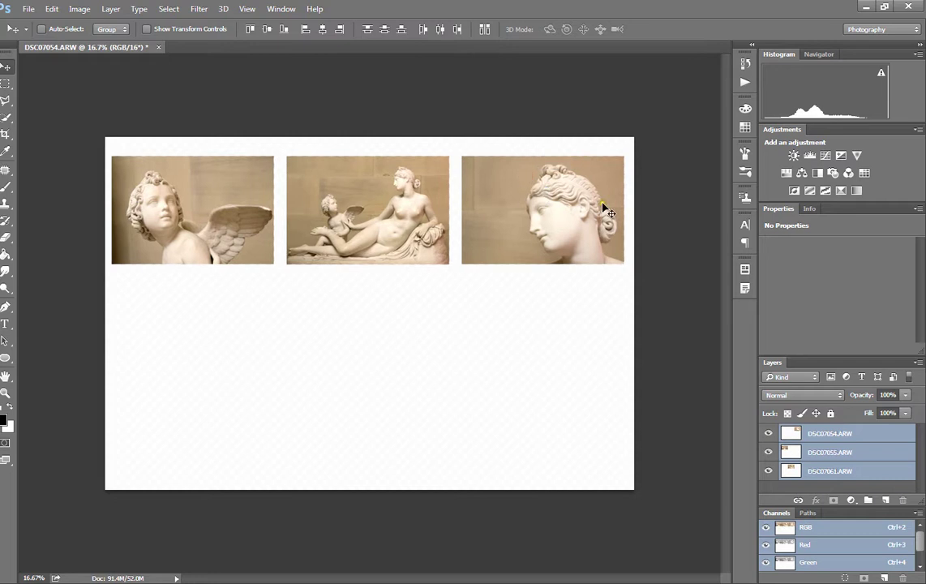
pyautogui.press('Right')
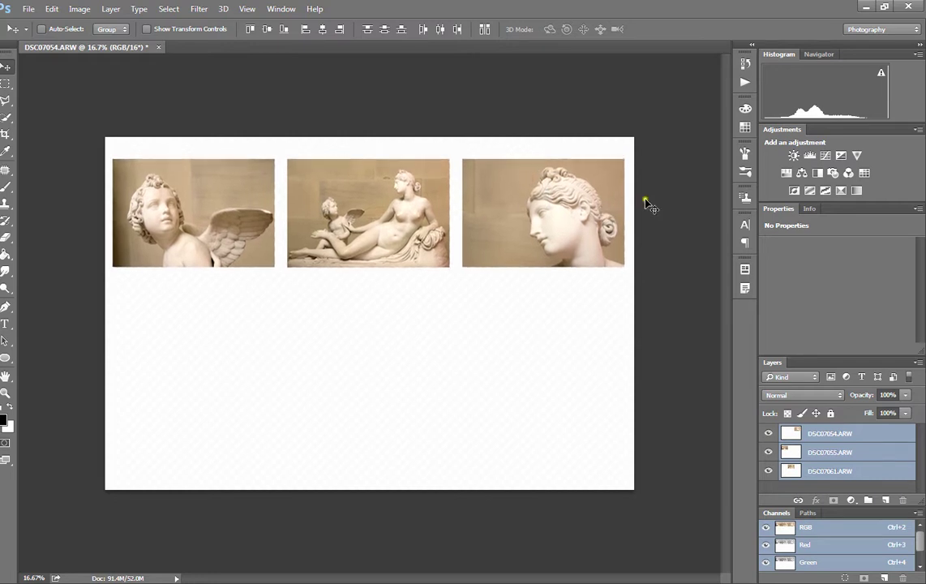
pyautogui.moveTo(565, 201); pyautogui.dragTo(568, 250)
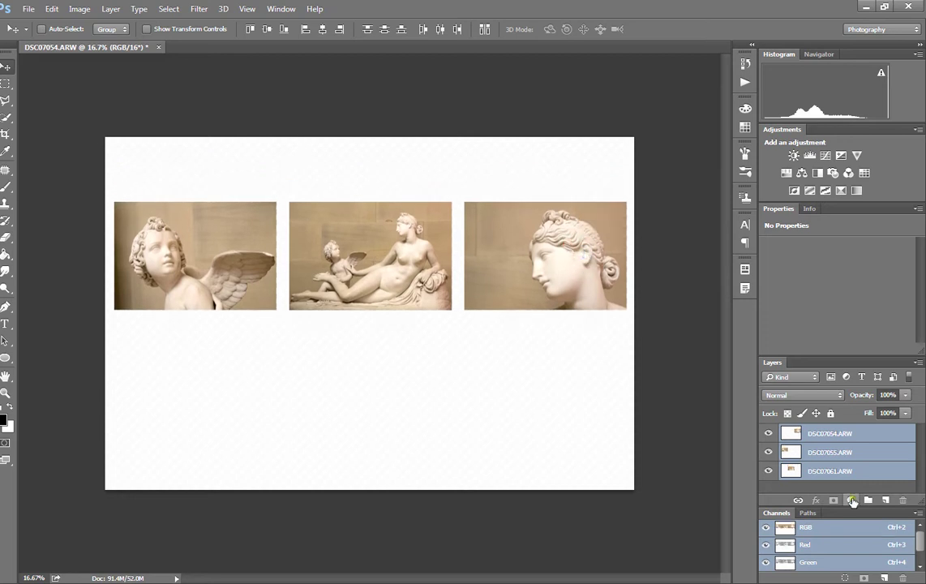
# Add a new Layer 1 filled black with the Paint Bucket and place it below the photos.
pyautogui.click(831, 487)
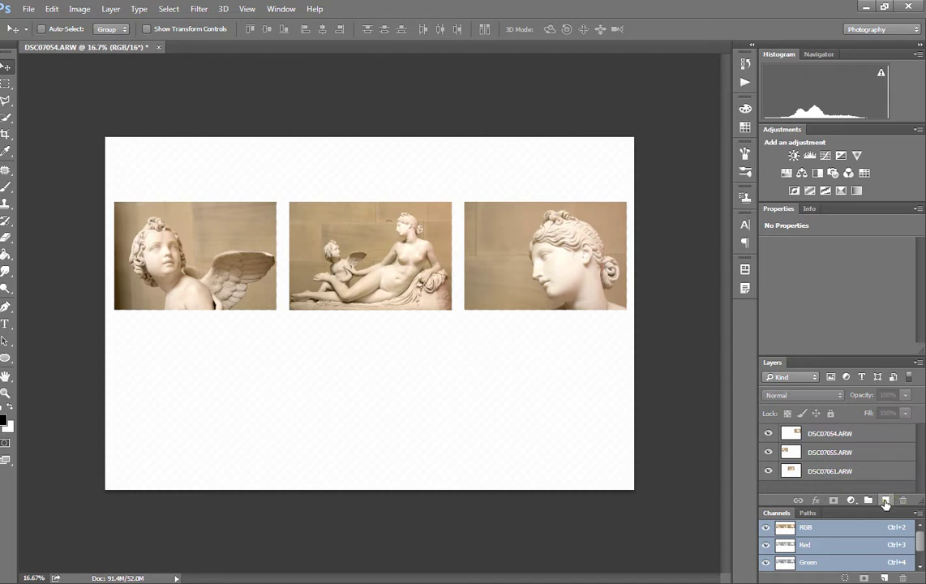
pyautogui.click(886, 501)
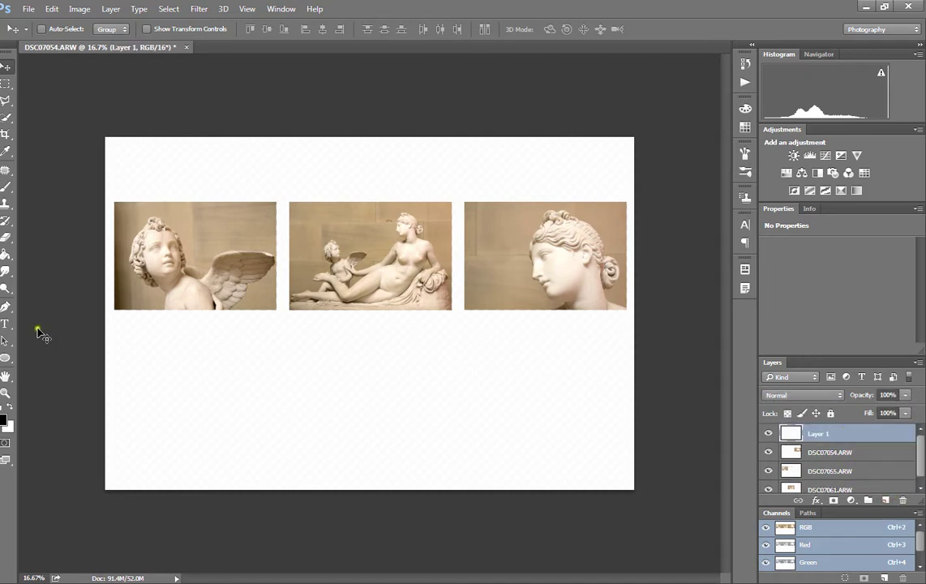
pyautogui.click(7, 255)
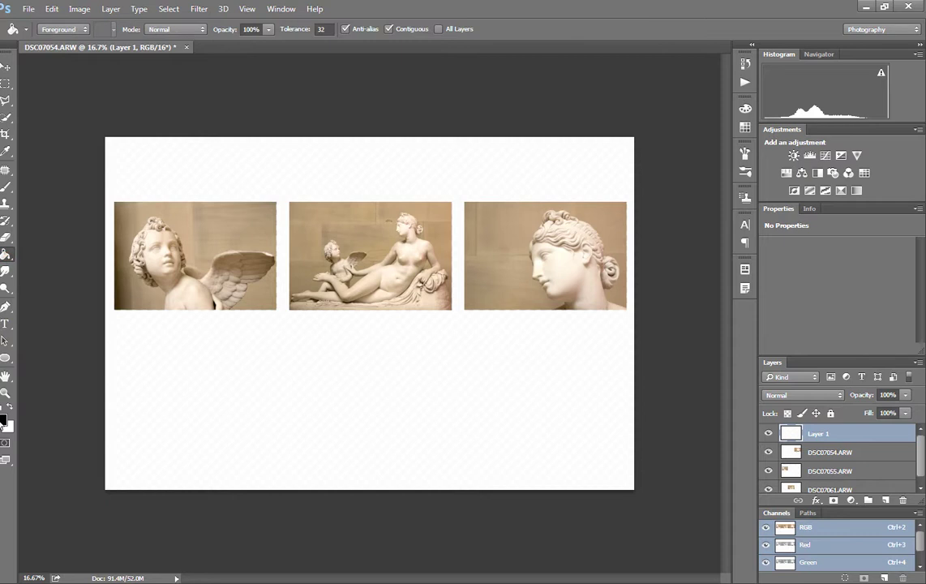
pyautogui.click(407, 429)
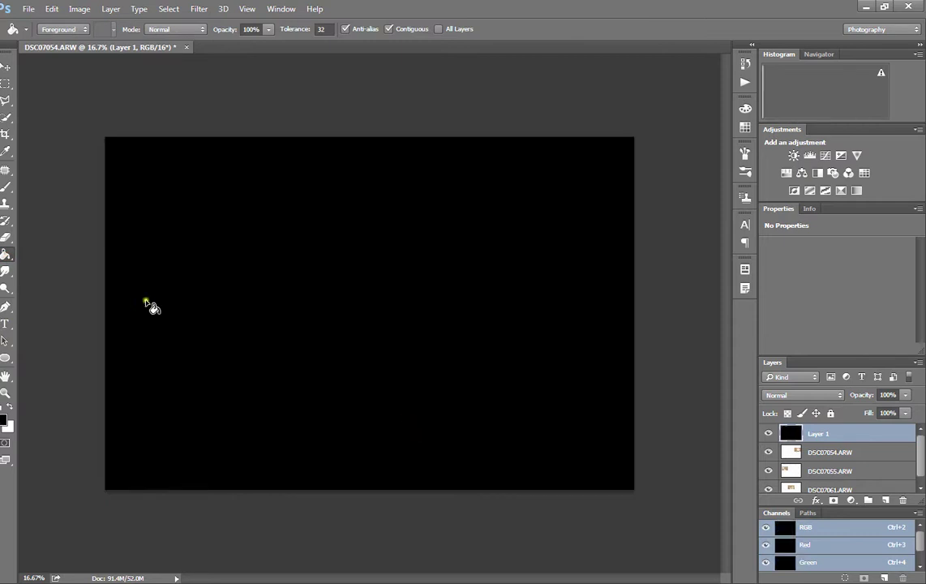
pyautogui.click(6, 65)
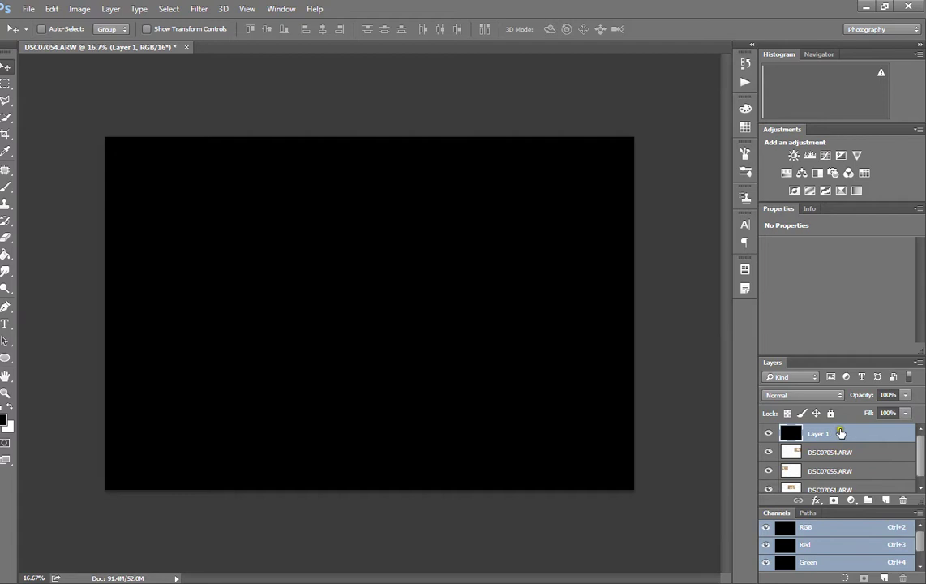
pyautogui.moveTo(843, 433); pyautogui.dragTo(839, 491)
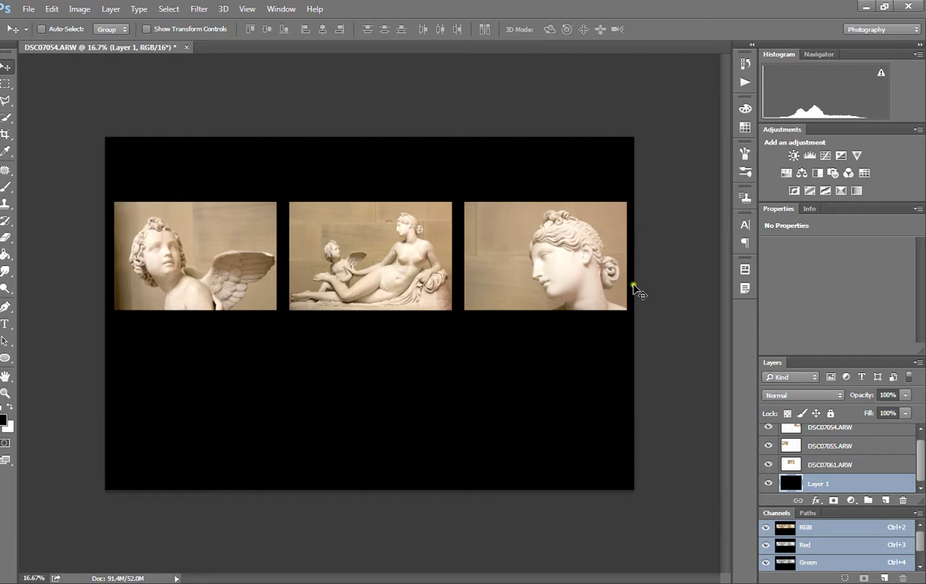
# Scale the three photos together to about 89% and move the row higher on the black panel.
pyautogui.click(819, 464)
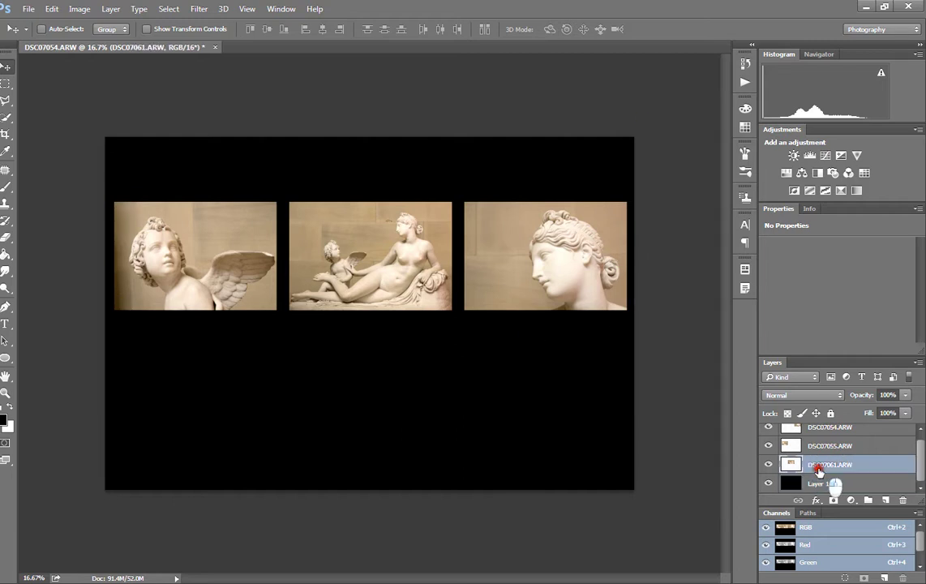
pyautogui.keyDown('shift'); pyautogui.click(835, 428); pyautogui.keyUp('shift')
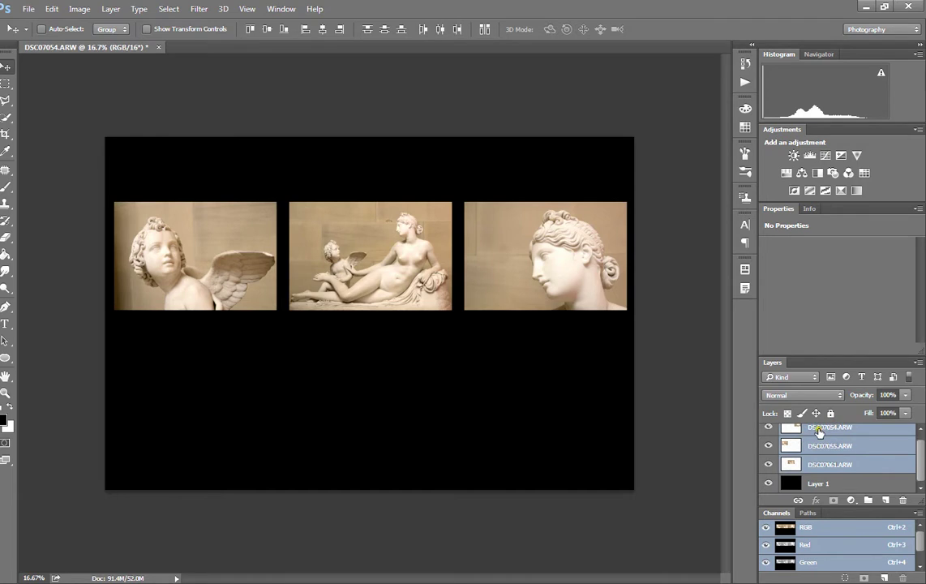
pyautogui.hotkey('ctrl', 't')
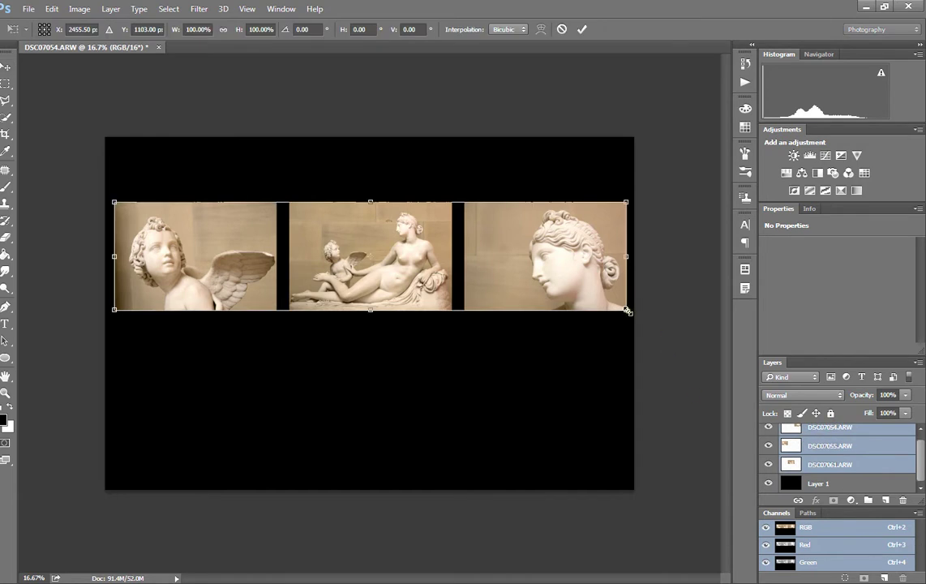
pyautogui.moveTo(627, 311); pyautogui.dragTo(570, 297)
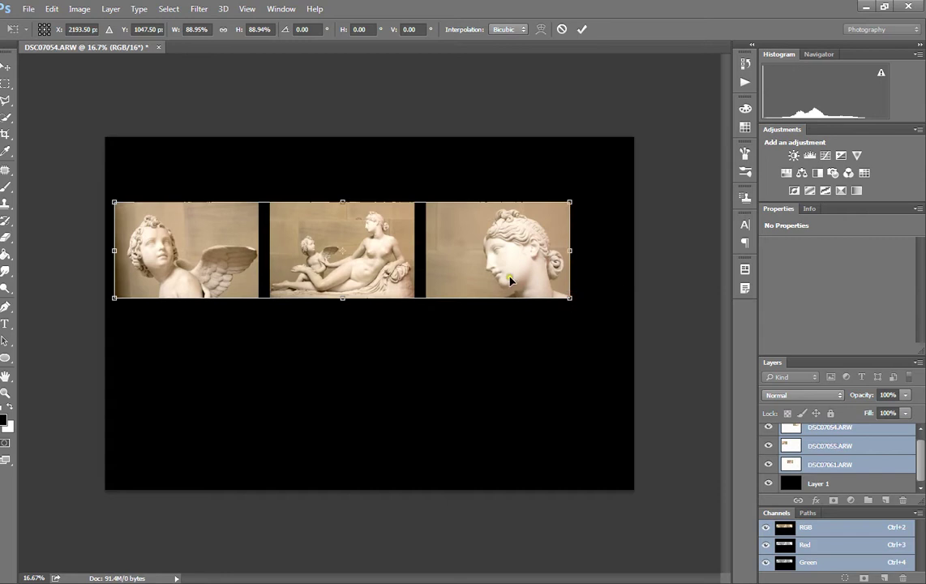
pyautogui.moveTo(509, 280); pyautogui.dragTo(528, 244)
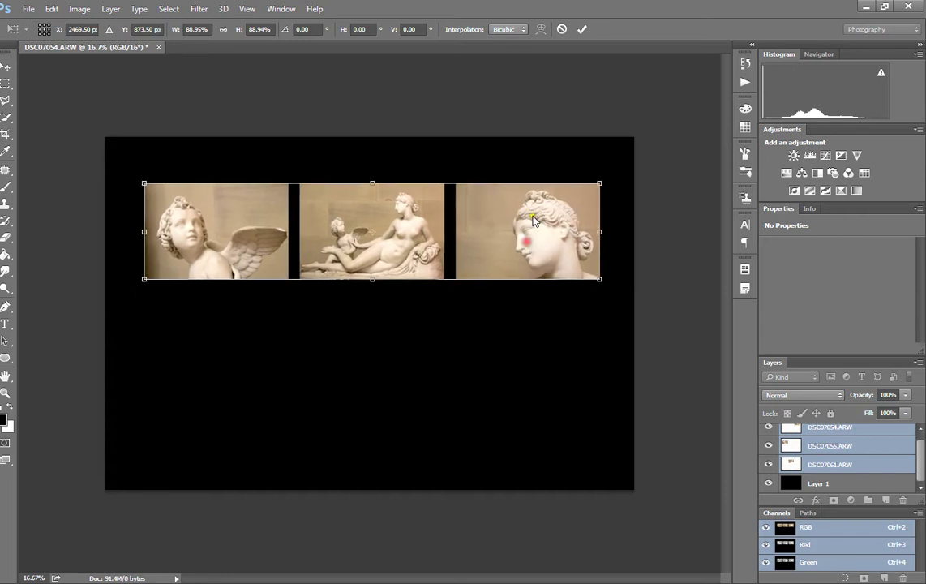
pyautogui.click(581, 29)
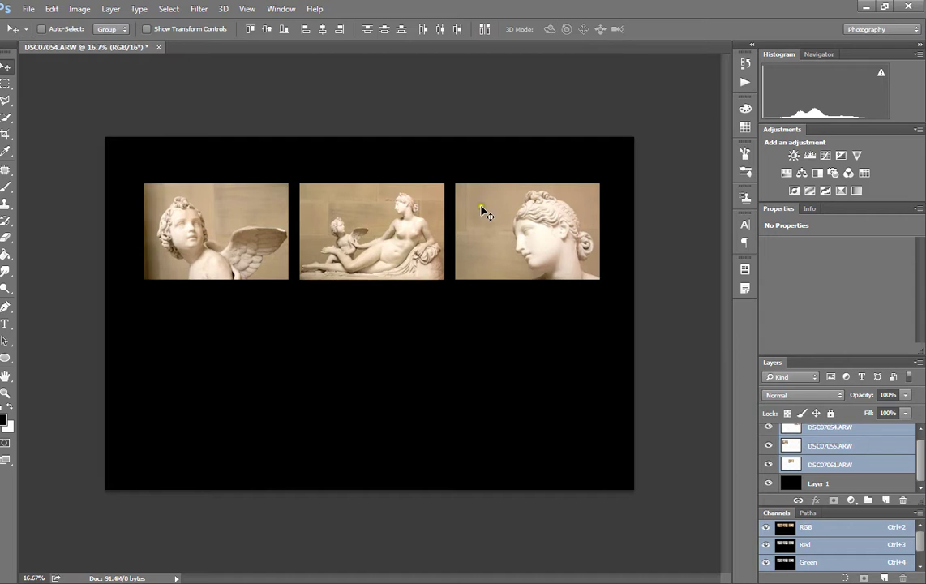
pyautogui.moveTo(482, 211); pyautogui.dragTo(472, 202)
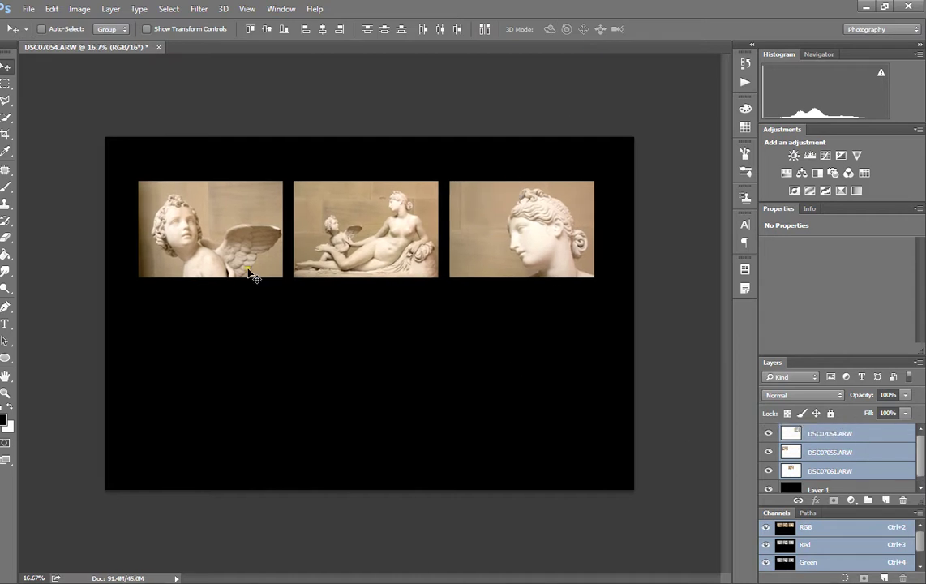
# Crop the canvas bottom upward at full width, leaving a wide black strip around the photos.
pyautogui.click(799, 433)
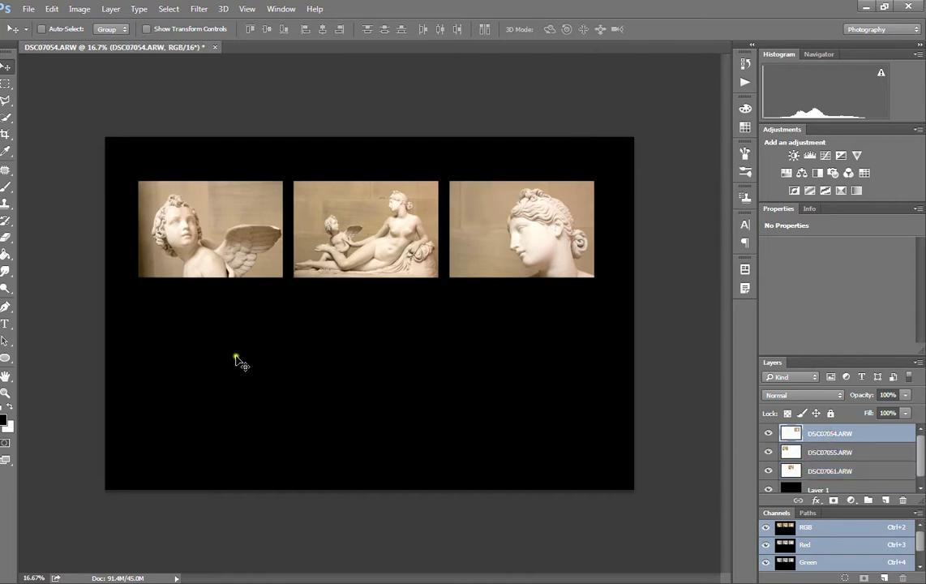
pyautogui.click(7, 134)
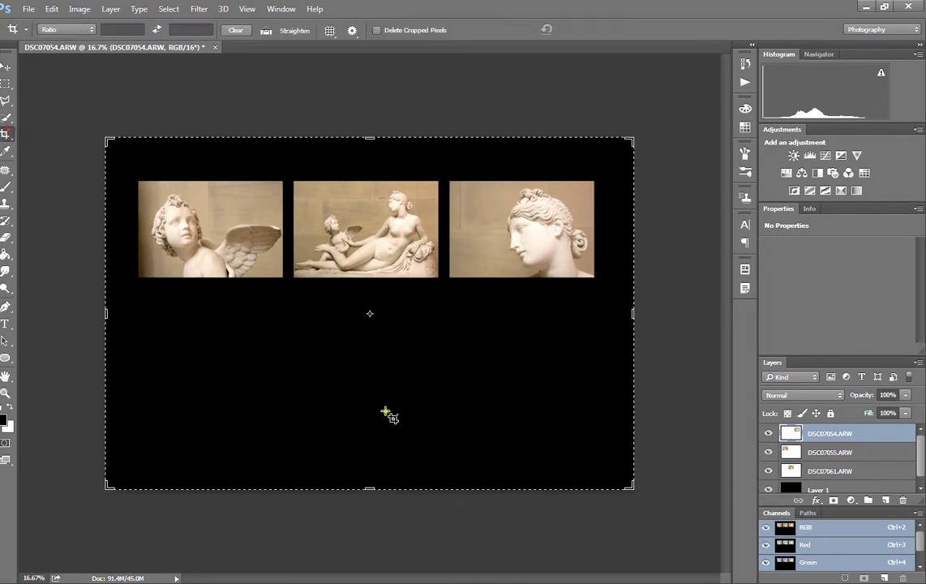
pyautogui.moveTo(369, 486); pyautogui.dragTo(374, 416)
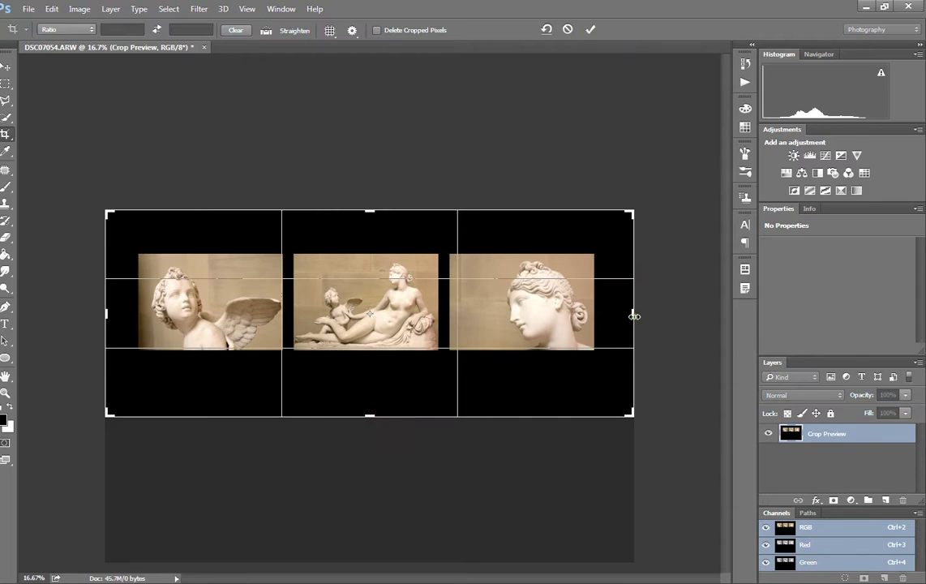
pyautogui.moveTo(634, 316); pyautogui.dragTo(628, 316)
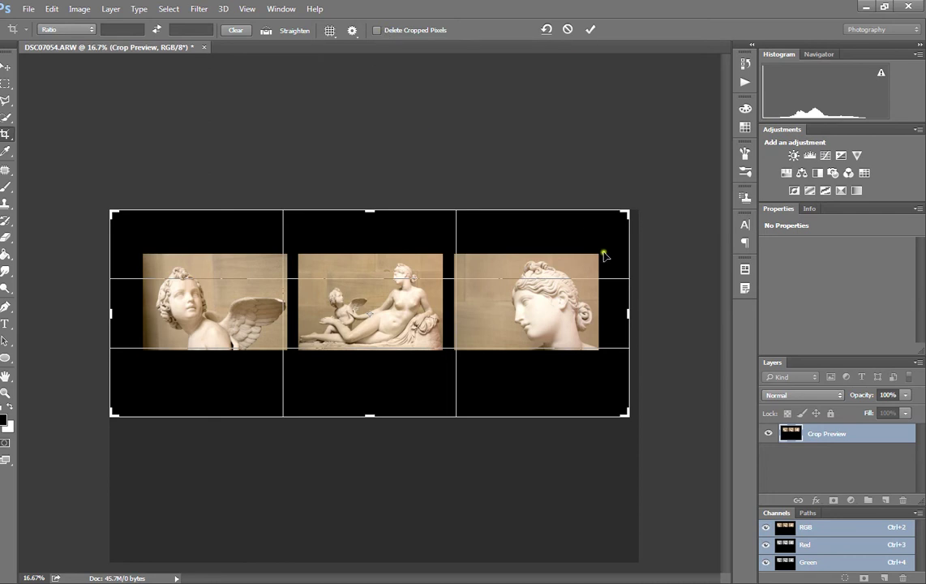
pyautogui.moveTo(629, 313); pyautogui.dragTo(631, 311)
pyautogui.click(592, 30)
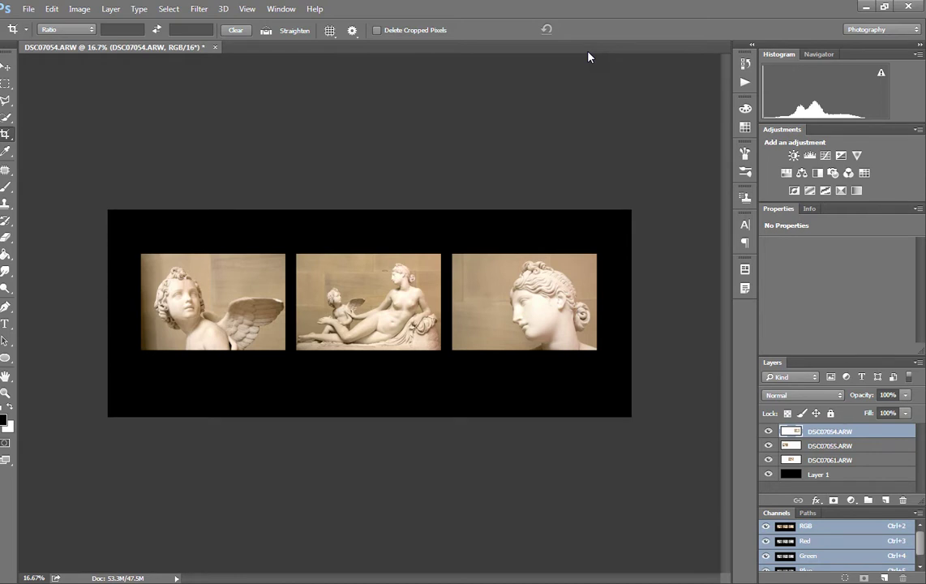
# Save the composition in Photoshop format as DSC07054trip.psd with Maximize Compatibility on.
pyautogui.click(29, 9)
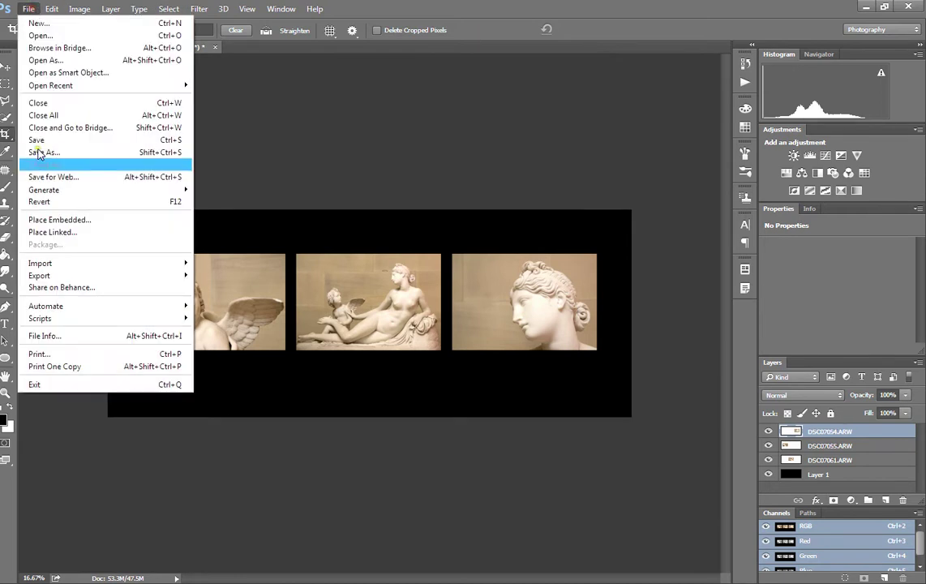
pyautogui.click(49, 153)
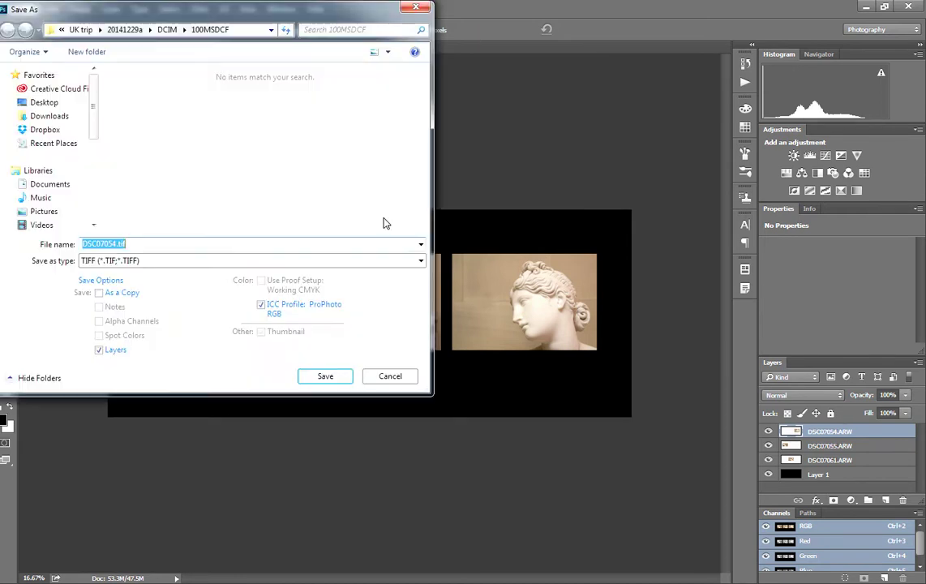
pyautogui.click(233, 261)
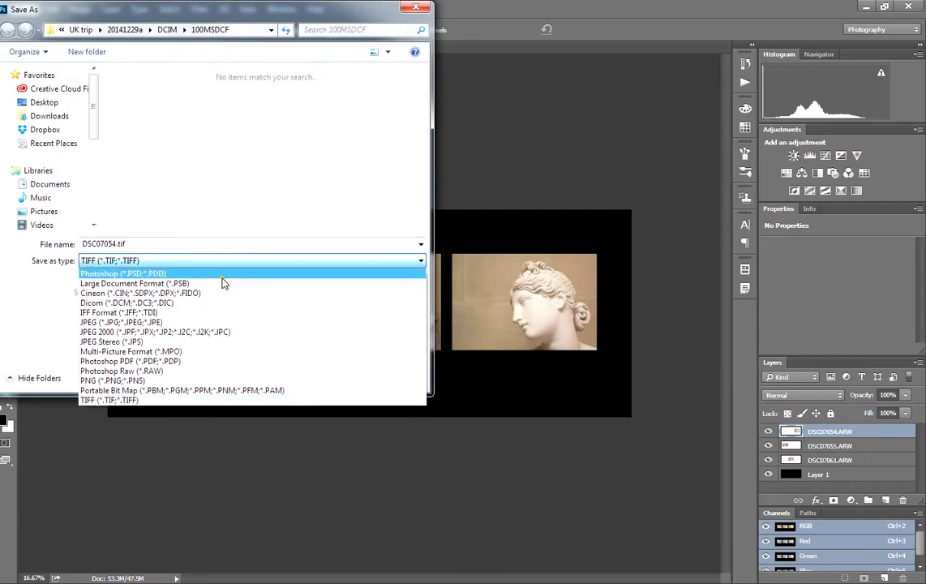
pyautogui.click(223, 279)
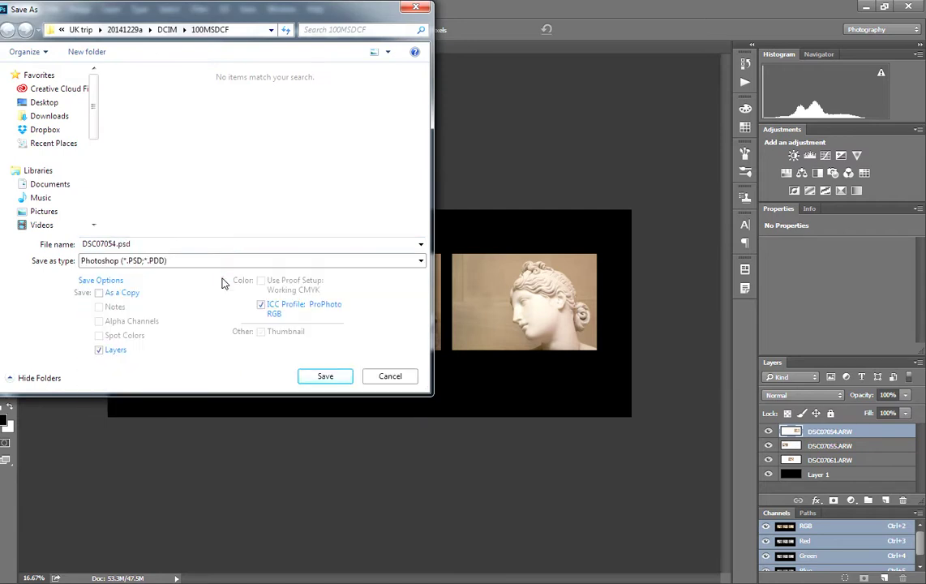
pyautogui.doubleClick(114, 244)
pyautogui.click(117, 243)
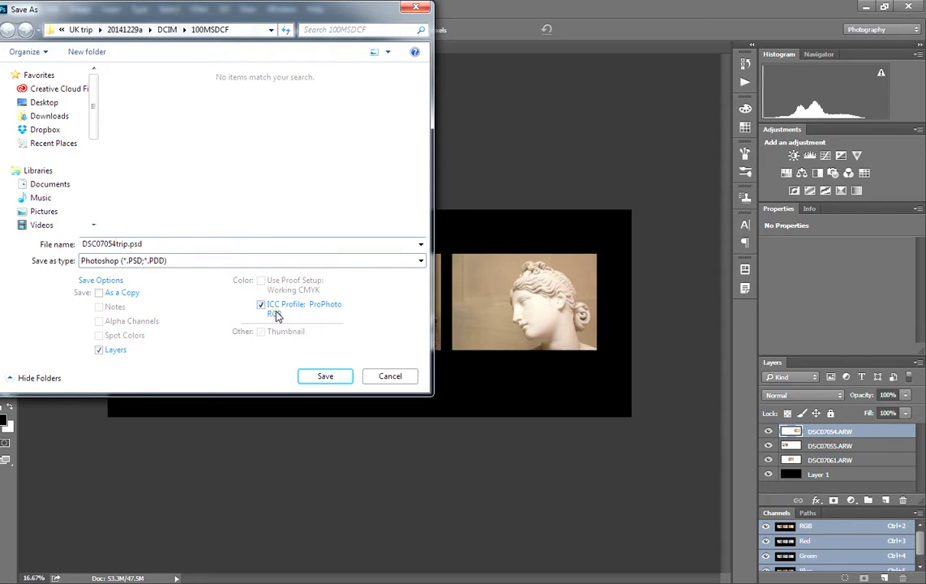
pyautogui.click(324, 376)
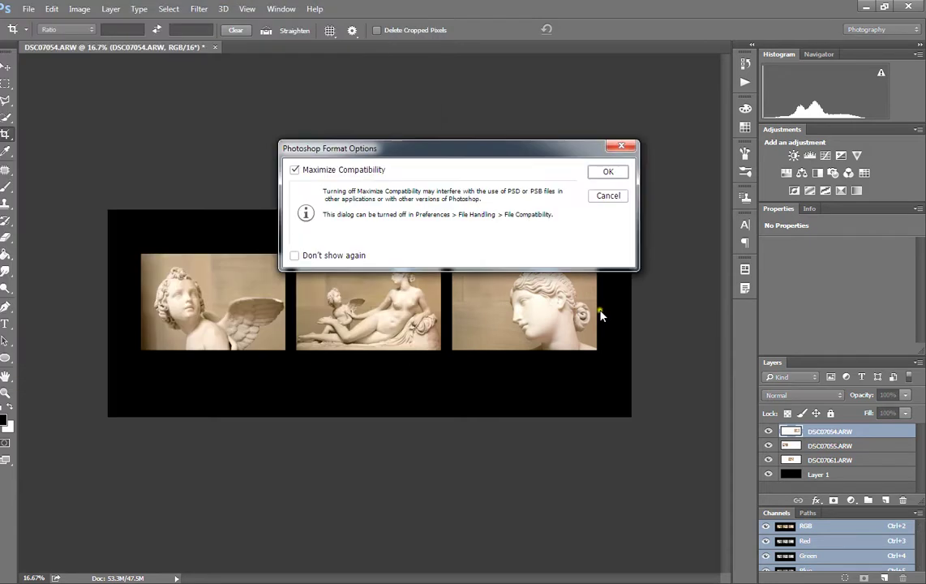
pyautogui.click(605, 172)
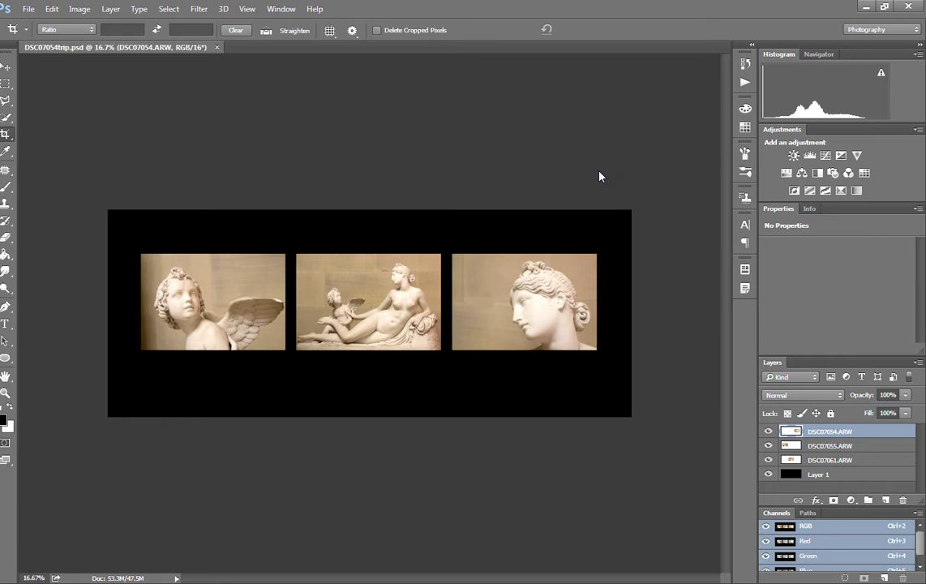
pyautogui.click(844, 447)
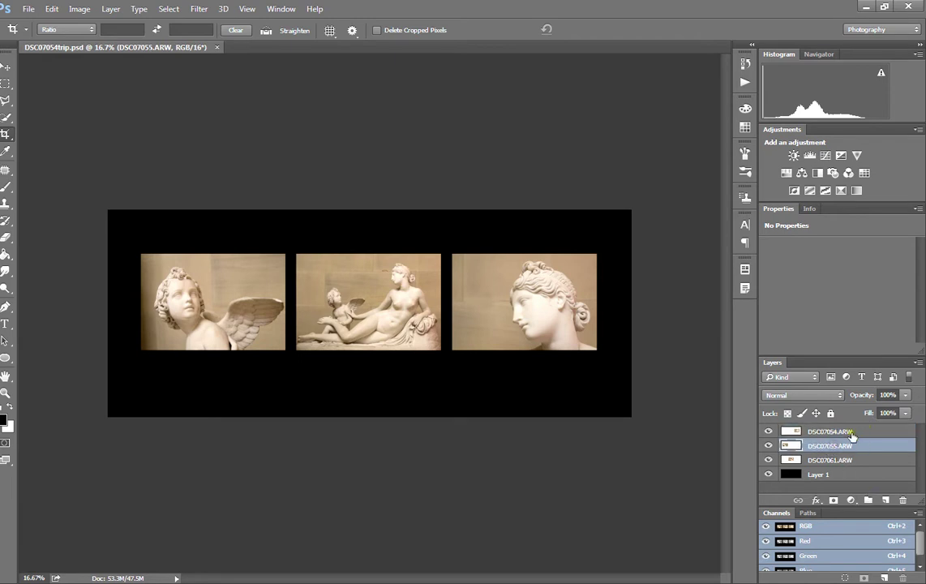
# Add a white Stroke layer style to the DSC07054.ARW photo layer.
pyautogui.click(847, 430)
pyautogui.click(817, 500)
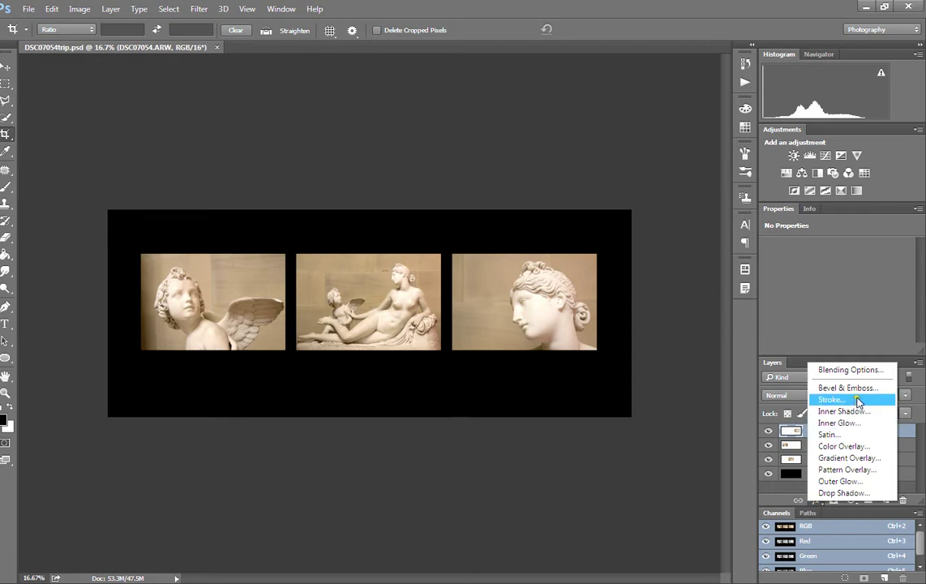
pyautogui.click(830, 400)
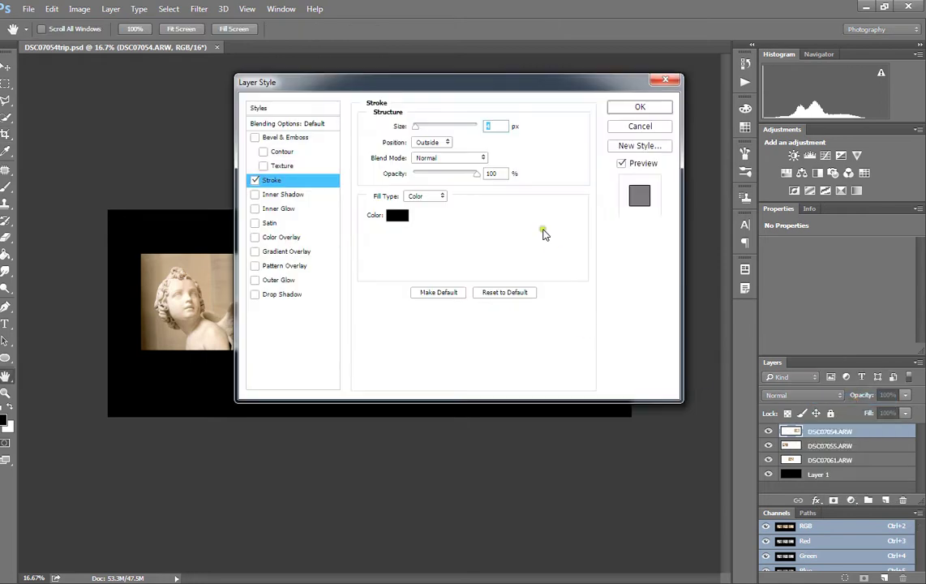
pyautogui.click(398, 215)
pyautogui.click(533, 177)
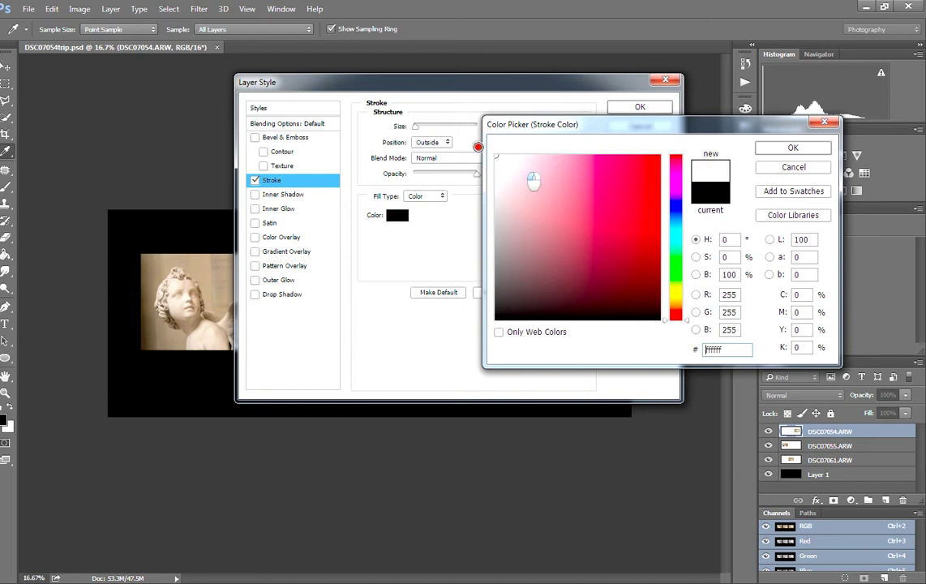
pyautogui.click(790, 148)
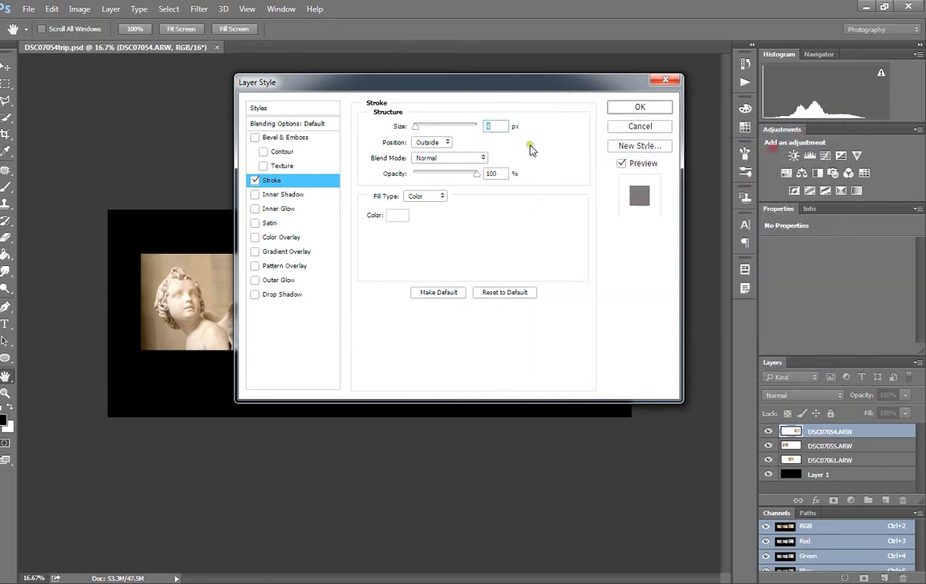
pyautogui.click(490, 124)
pyautogui.click(638, 109)
pyautogui.press('c')
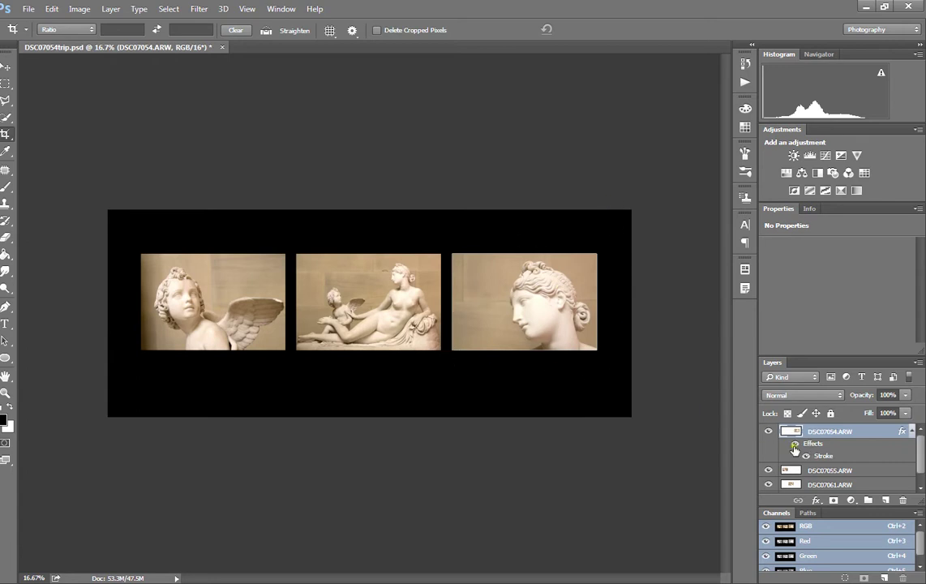
# Thicken DSC07054's white stroke to about 5 px.
pyautogui.doubleClick(815, 443)
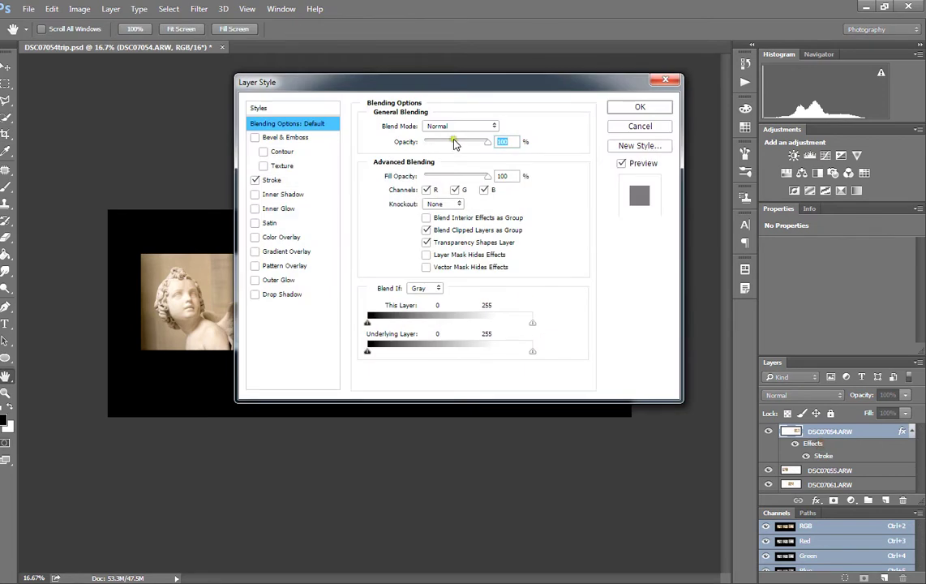
pyautogui.click(276, 180)
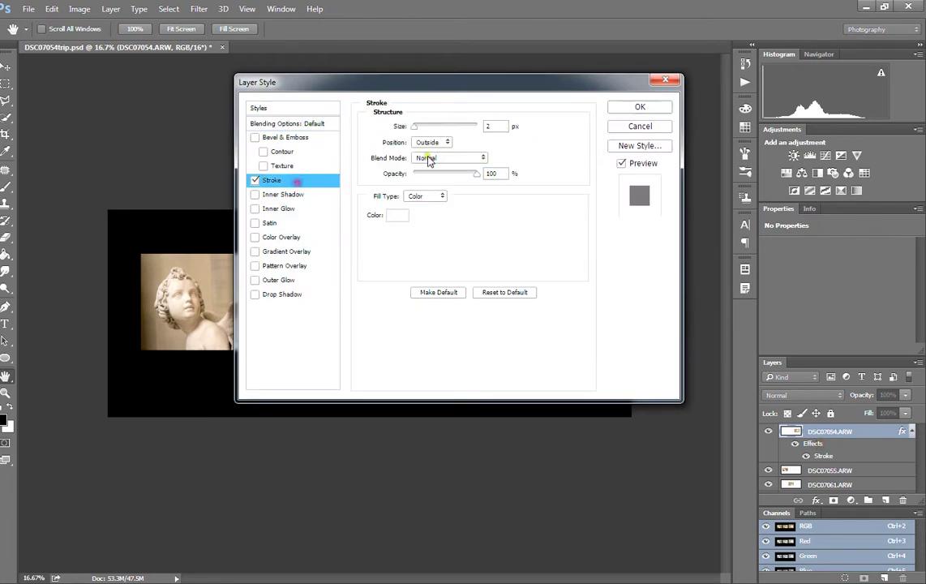
pyautogui.moveTo(413, 127)
pyautogui.mouseDown()
pyautogui.moveTo(466, 126)
pyautogui.moveTo(416, 127)
pyautogui.mouseUp()
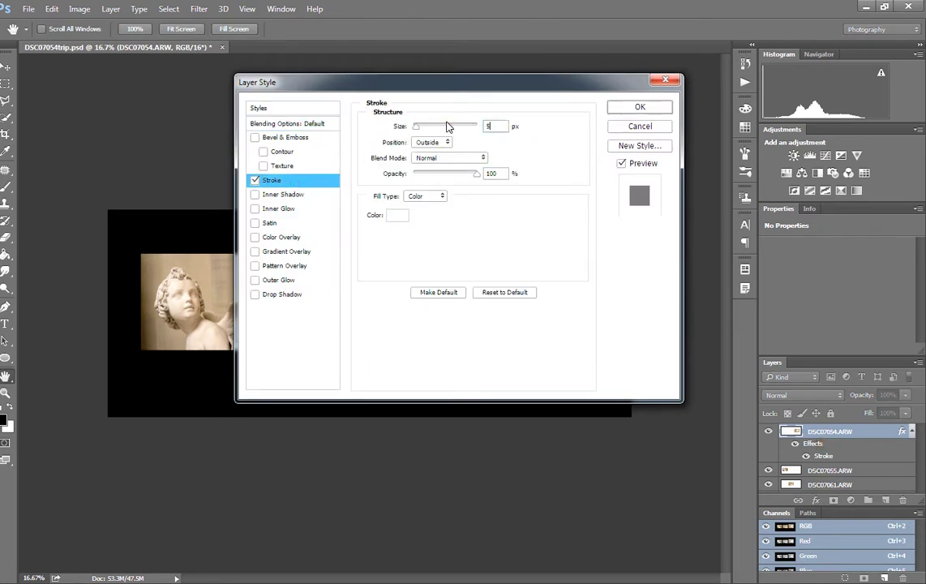
pyautogui.click(653, 109)
pyautogui.press('c')
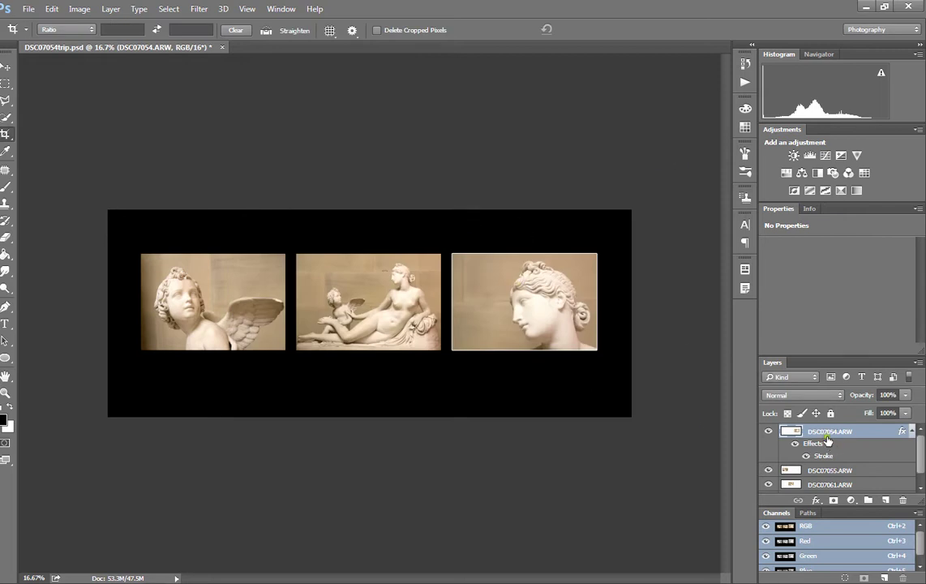
# Copy the stroke layer style from the DSC07054 layer.
pyautogui.click(822, 471)
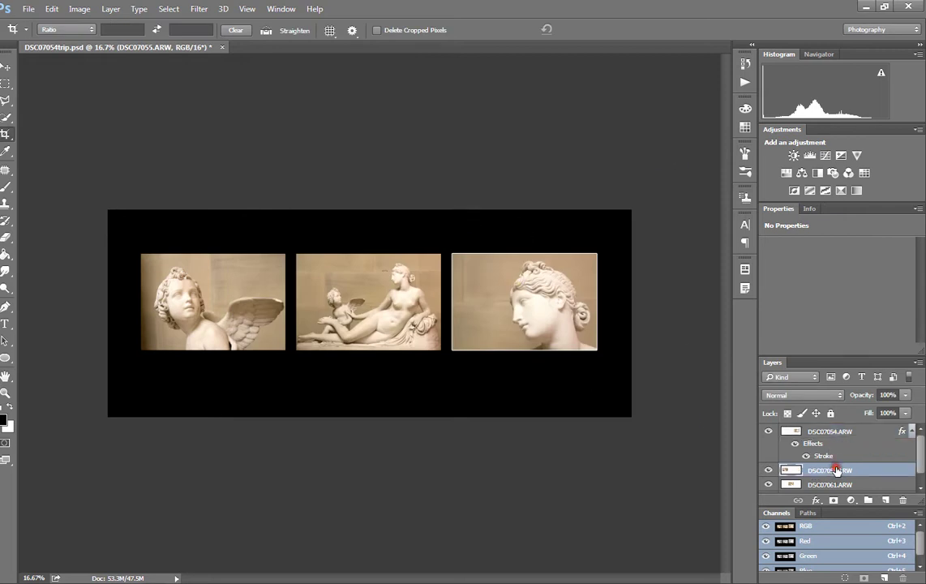
pyautogui.click(827, 444)
pyautogui.rightClick(827, 445)
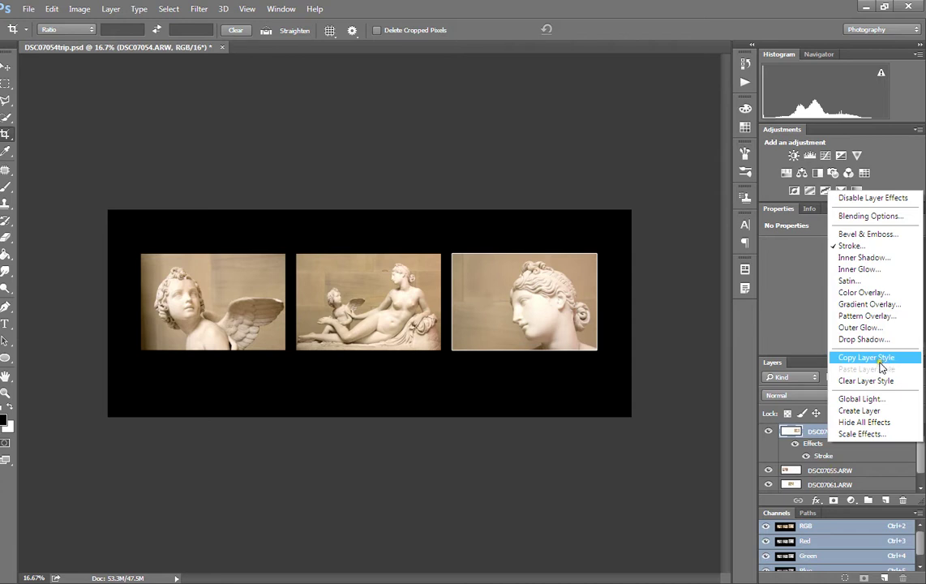
pyautogui.click(882, 363)
# Paste the stroke layer style onto the DSC07055 and DSC07061 layers.
pyautogui.click(827, 471)
pyautogui.rightClick(831, 471)
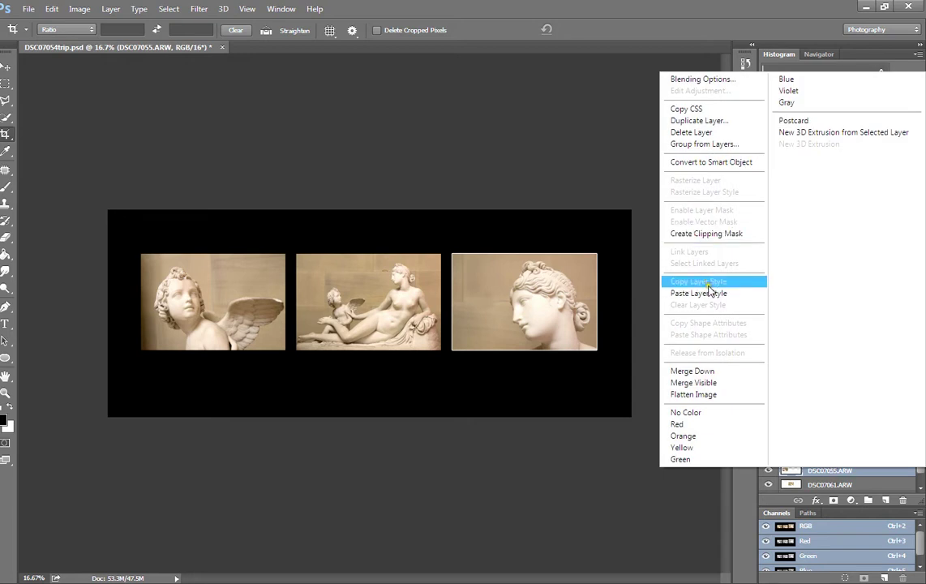
pyautogui.click(706, 293)
pyautogui.scroll(-2, 826, 462)
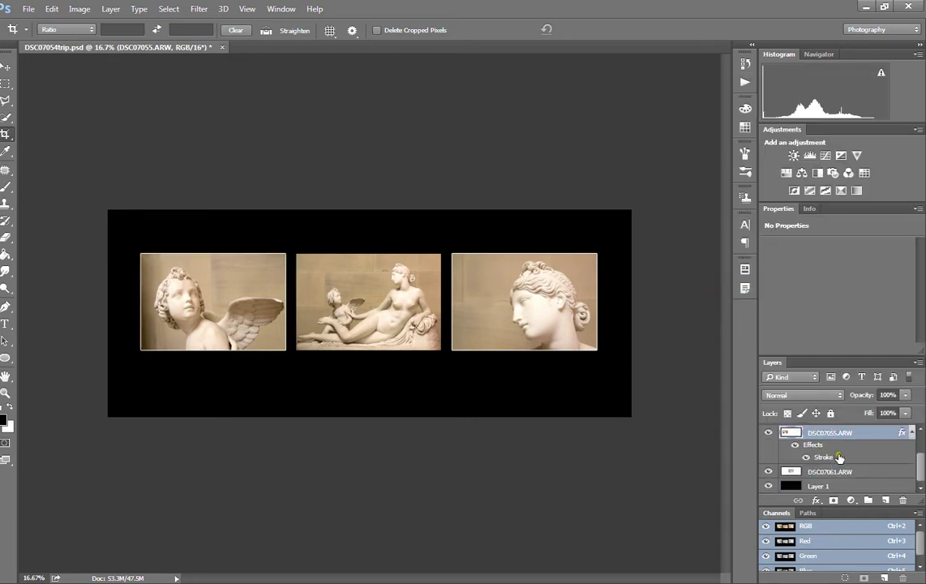
pyautogui.click(827, 470)
pyautogui.rightClick(831, 471)
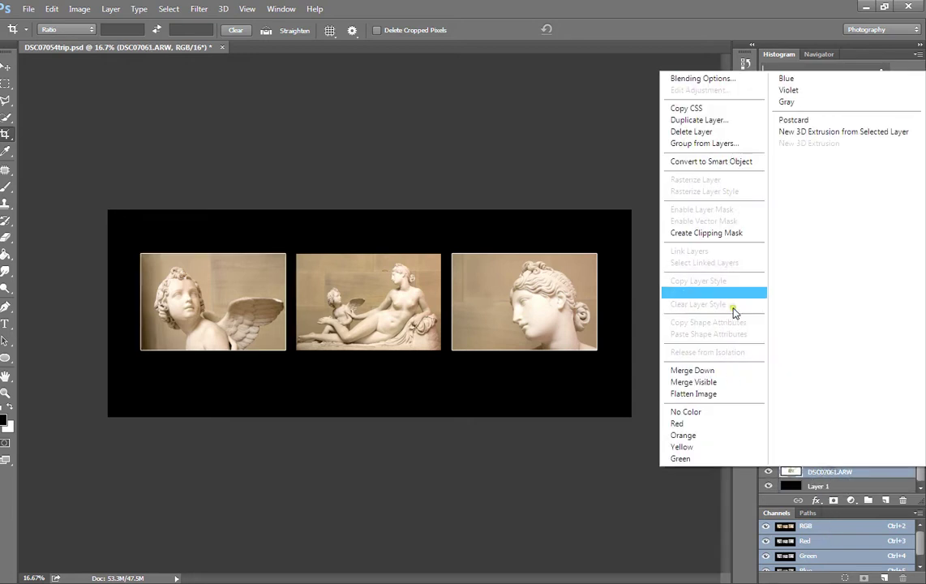
pyautogui.click(709, 292)
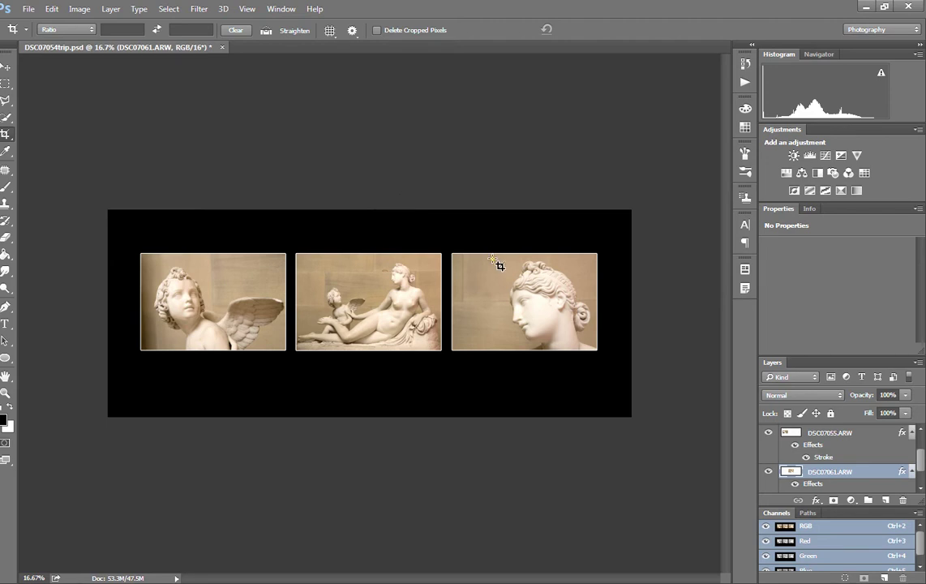
pyautogui.click(828, 432)
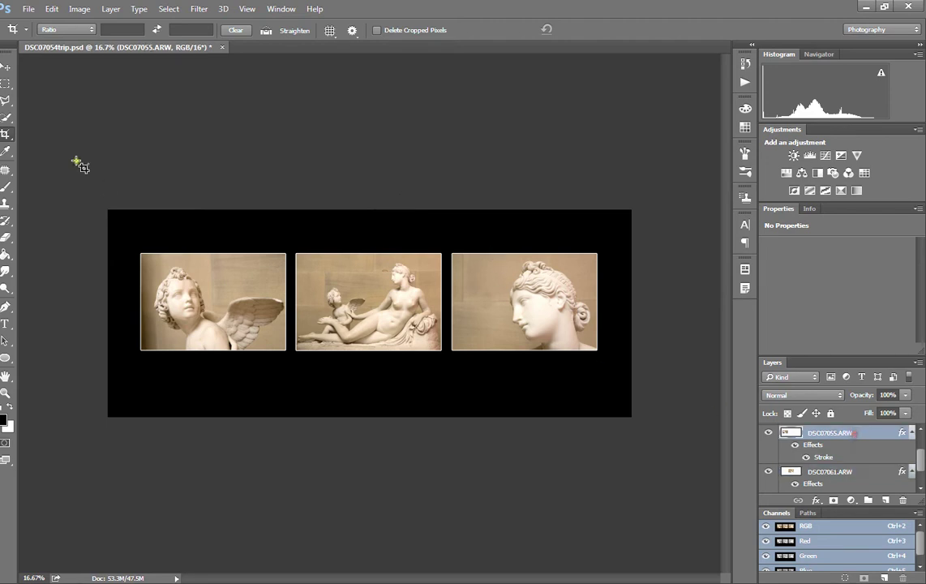
# With the Move tool, lower the cherub photo and shift the middle DSC07061 photo slightly down.
pyautogui.click(6, 66)
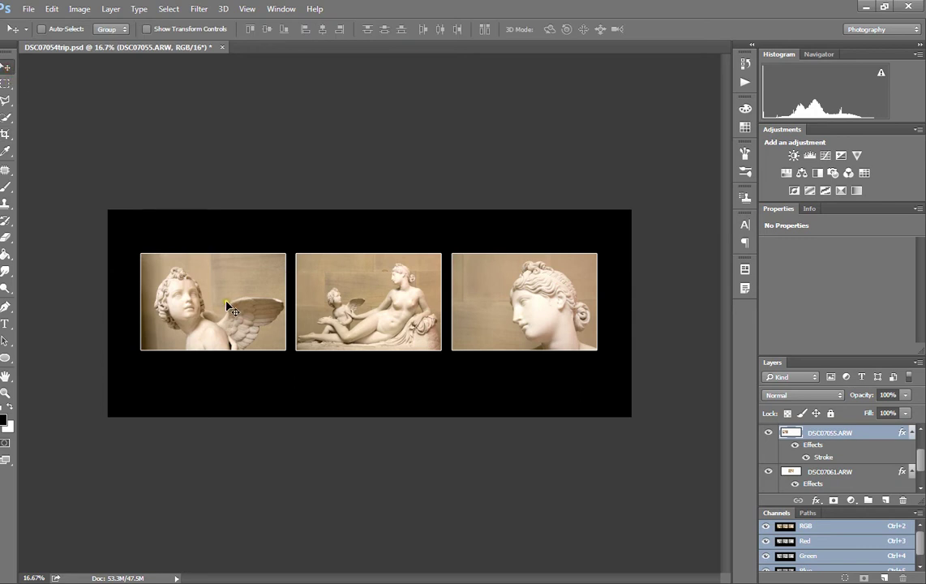
pyautogui.moveTo(218, 304); pyautogui.dragTo(219, 341)
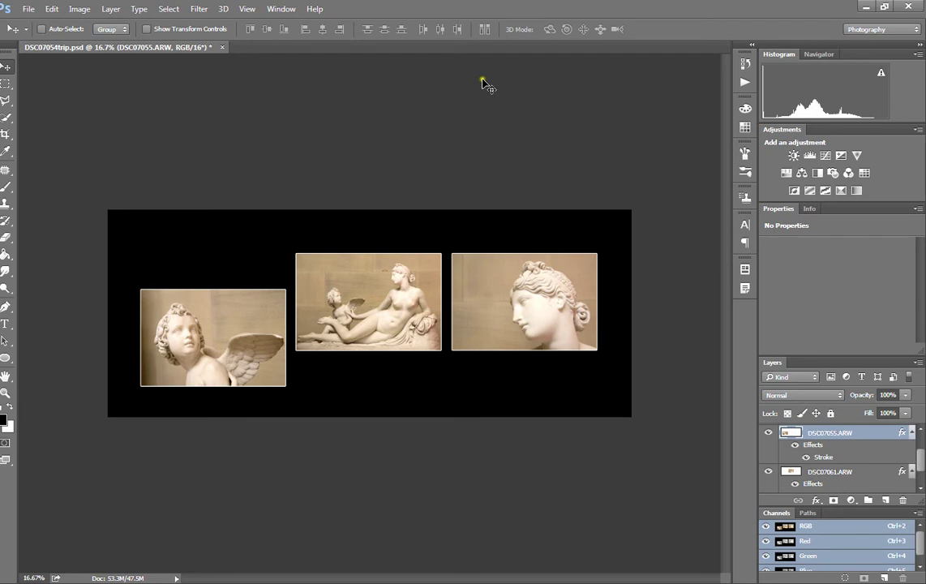
pyautogui.click(868, 473)
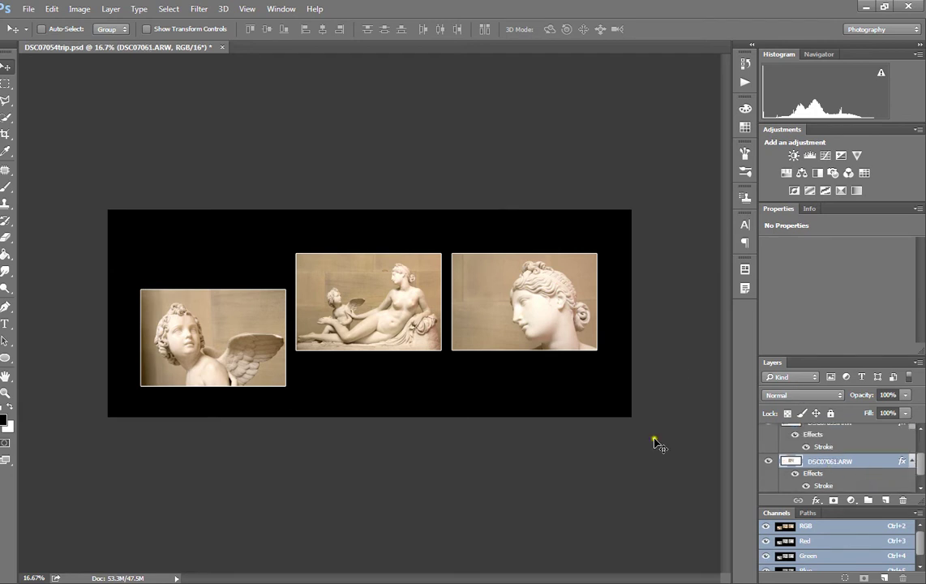
pyautogui.moveTo(335, 296); pyautogui.dragTo(332, 311)
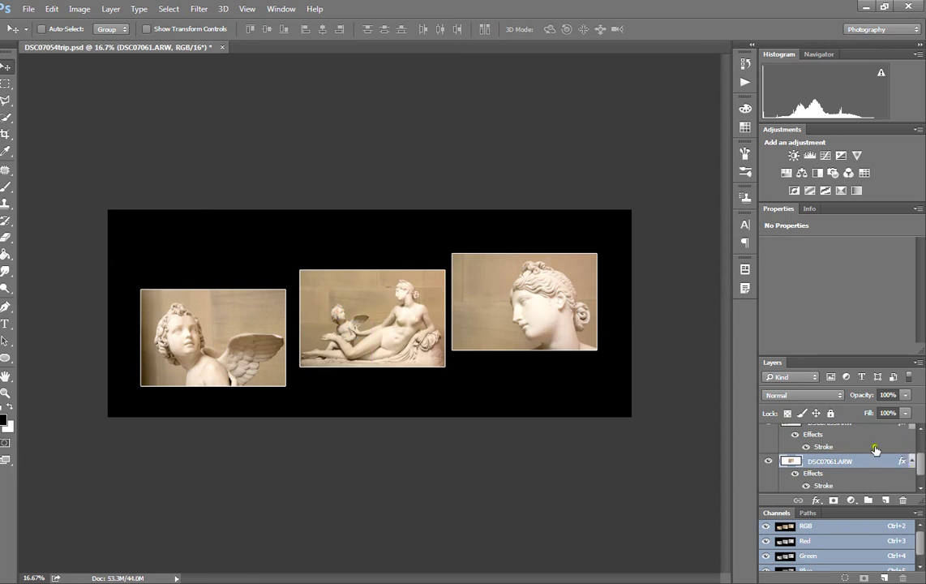
# Raise the right-hand DSC07054 photo higher on the panel.
pyautogui.click(853, 464)
pyautogui.scroll(1, 856, 468)
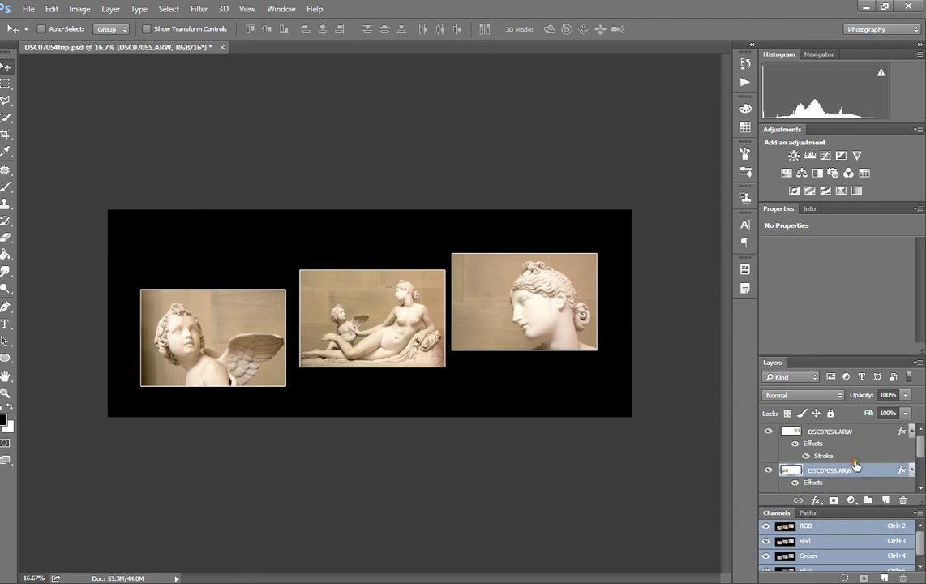
pyautogui.click(847, 431)
pyautogui.moveTo(526, 301); pyautogui.dragTo(541, 274)
# Fine-tune the heights, raising the middle photo and the cherub photo slightly.
pyautogui.scroll(-1, 851, 478)
pyautogui.click(841, 483)
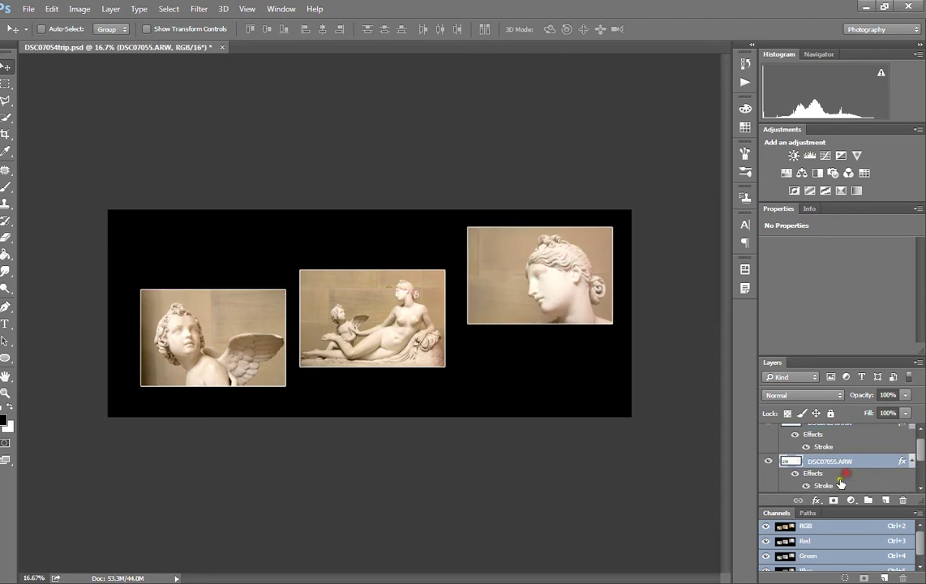
pyautogui.scroll(-1, 841, 478)
pyautogui.click(843, 461)
pyautogui.moveTo(380, 313)
pyautogui.mouseDown()
pyautogui.moveTo(385, 293)
pyautogui.moveTo(386, 301)
pyautogui.mouseUp()
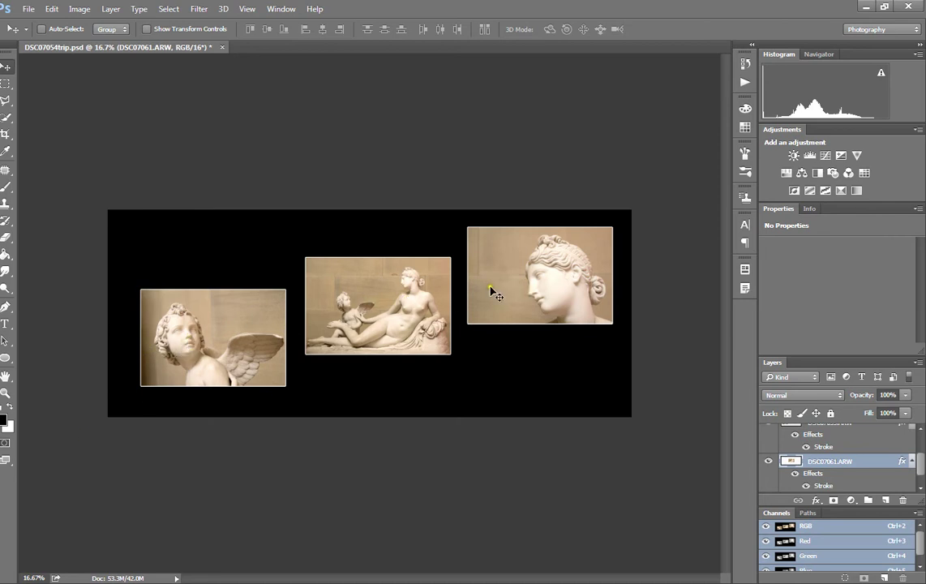
pyautogui.scroll(-2, 846, 458)
pyautogui.click(845, 462)
pyautogui.moveTo(198, 316); pyautogui.dragTo(201, 308)
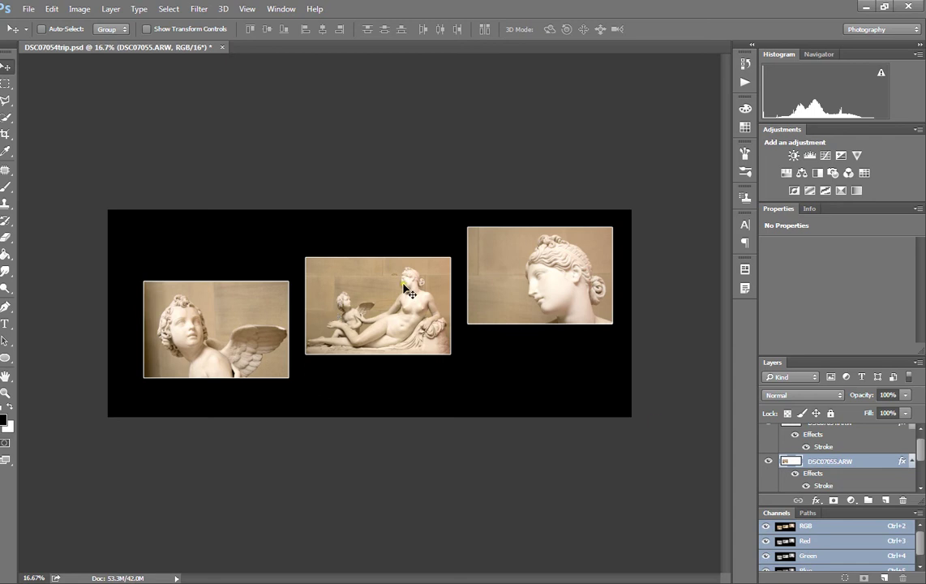
# Select all three photo layers, drag them together, then fine-tune with Shift+arrow nudges.
pyautogui.scroll(1, 787, 434)
pyautogui.click(827, 430)
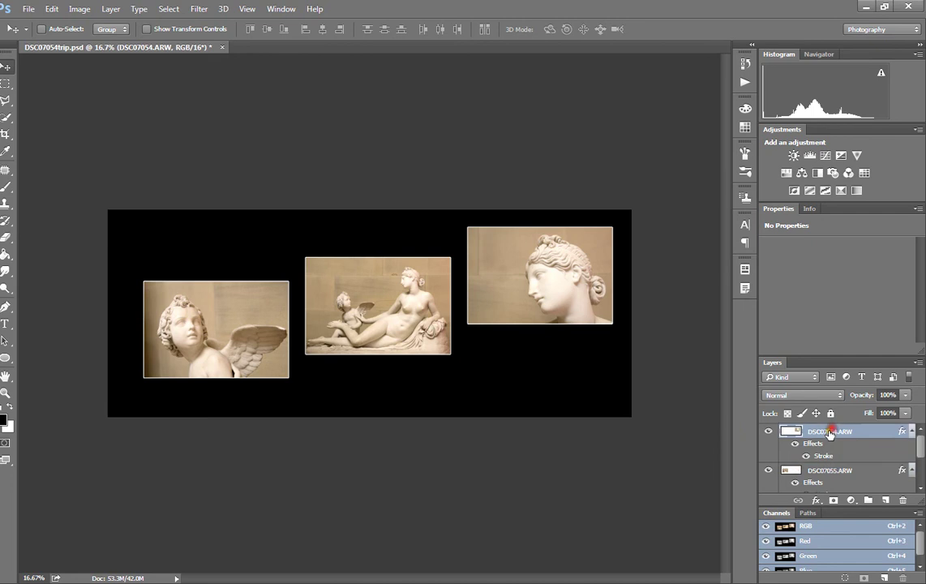
pyautogui.scroll(-2, 827, 446)
pyautogui.keyDown('shift'); pyautogui.click(831, 446); pyautogui.keyUp('shift')
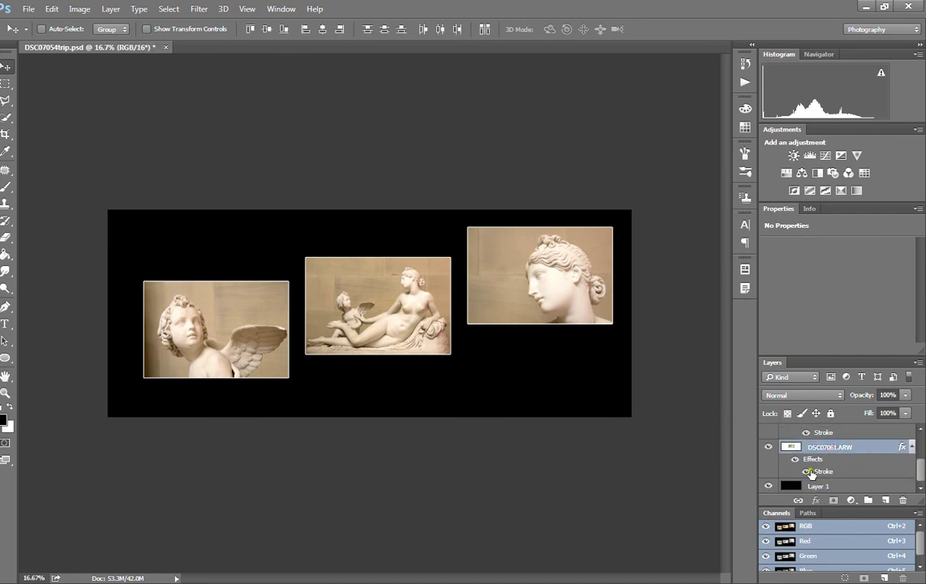
pyautogui.moveTo(484, 280); pyautogui.dragTo(495, 279)
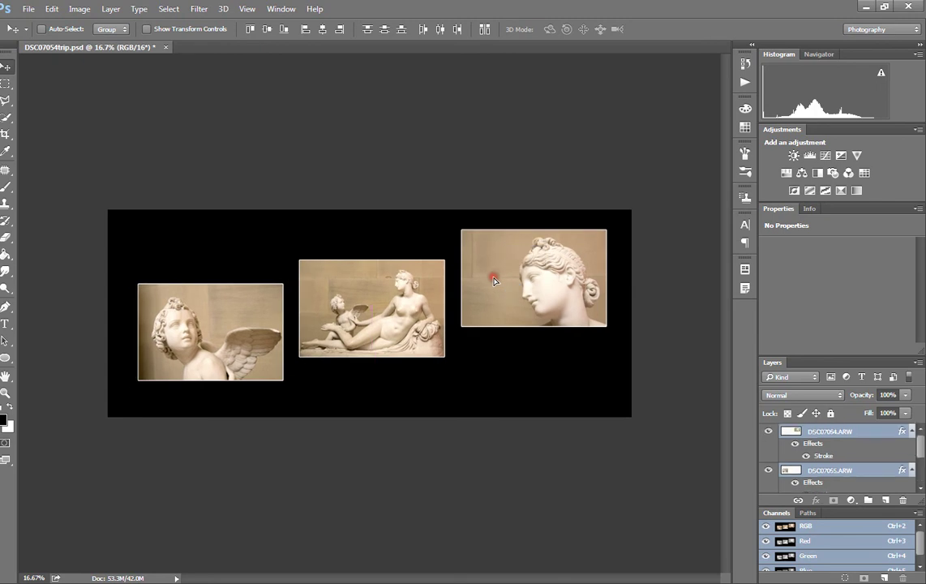
pyautogui.hotkey('shift', 'Left')
pyautogui.hotkey('shift', 'Left')
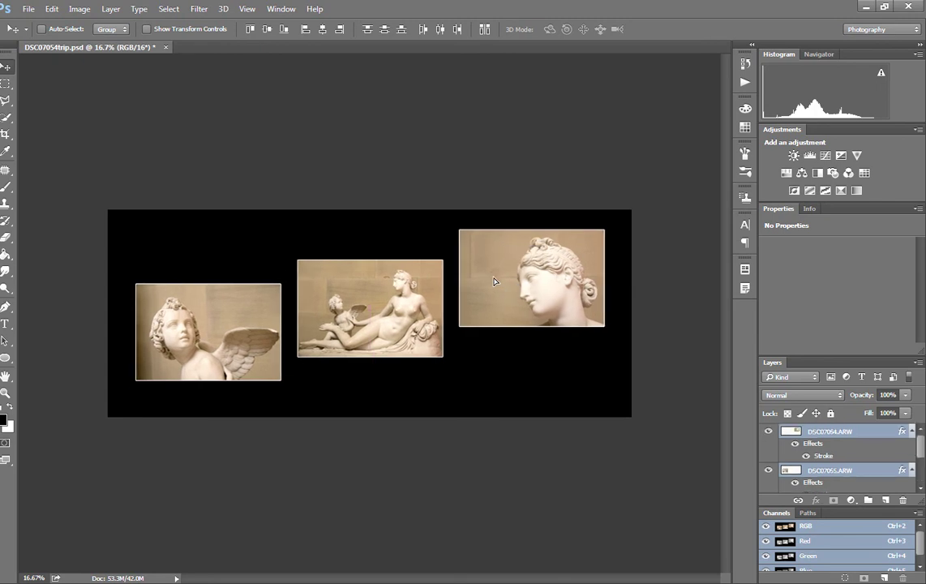
pyautogui.hotkey('shift', 'Right')
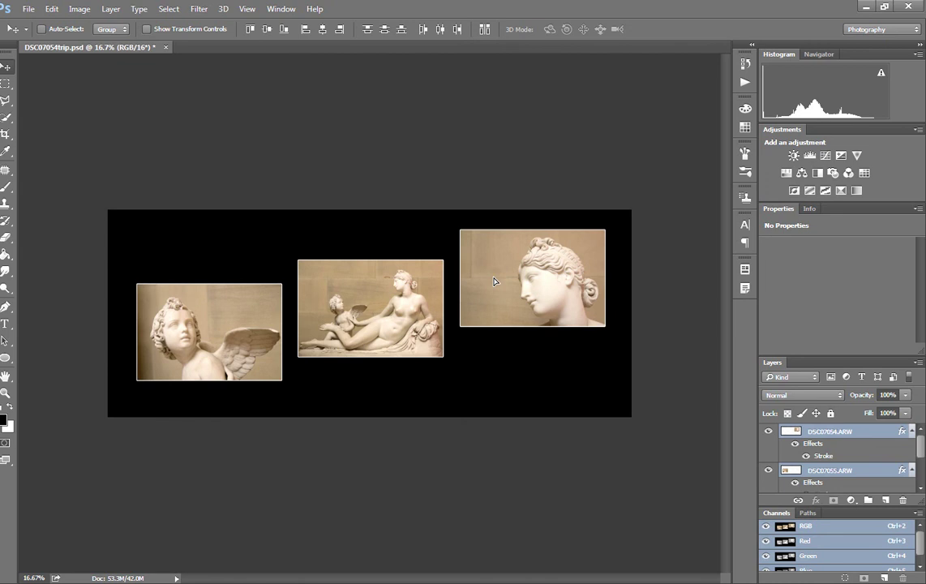
pyautogui.hotkey('shift', 'Right')
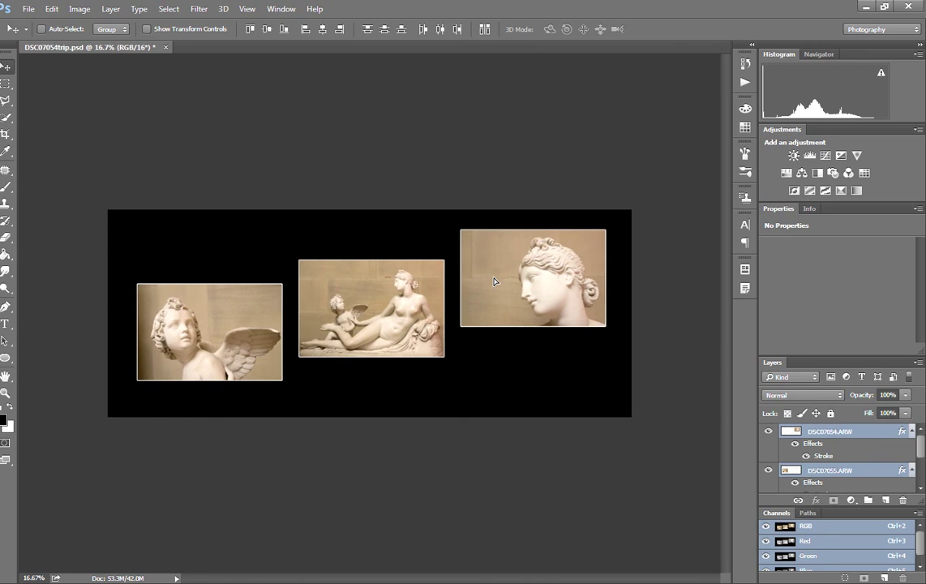